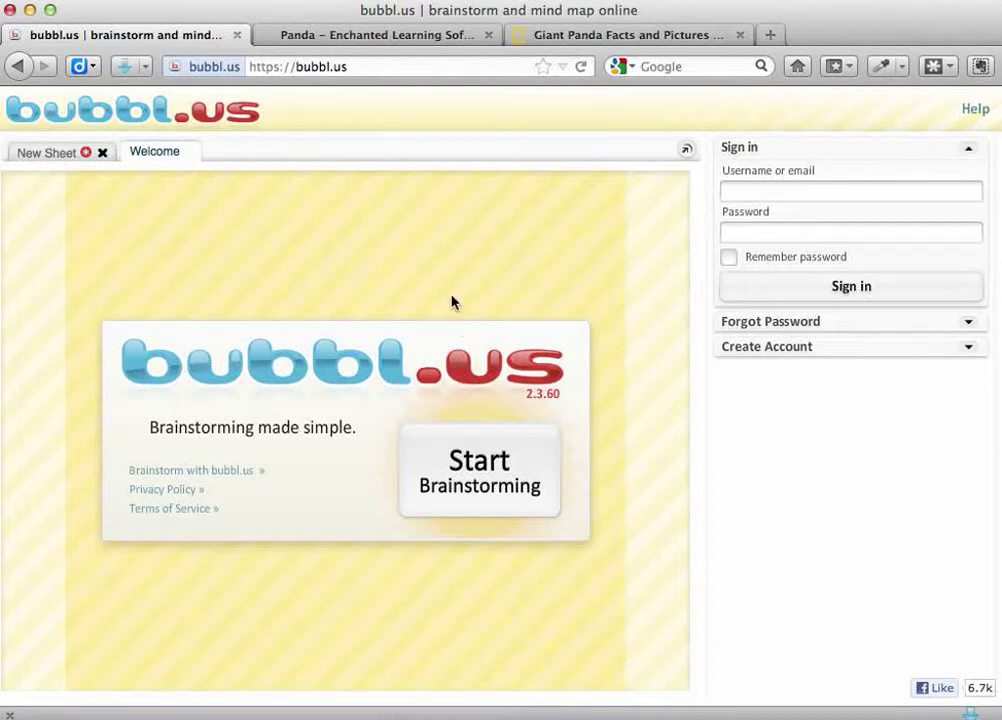
Step: Look over the Enchanted Learning and National Geographic Kids panda pages, then return to bubbl.us
{"action": "left_click", "coordinate": [400, 38]}
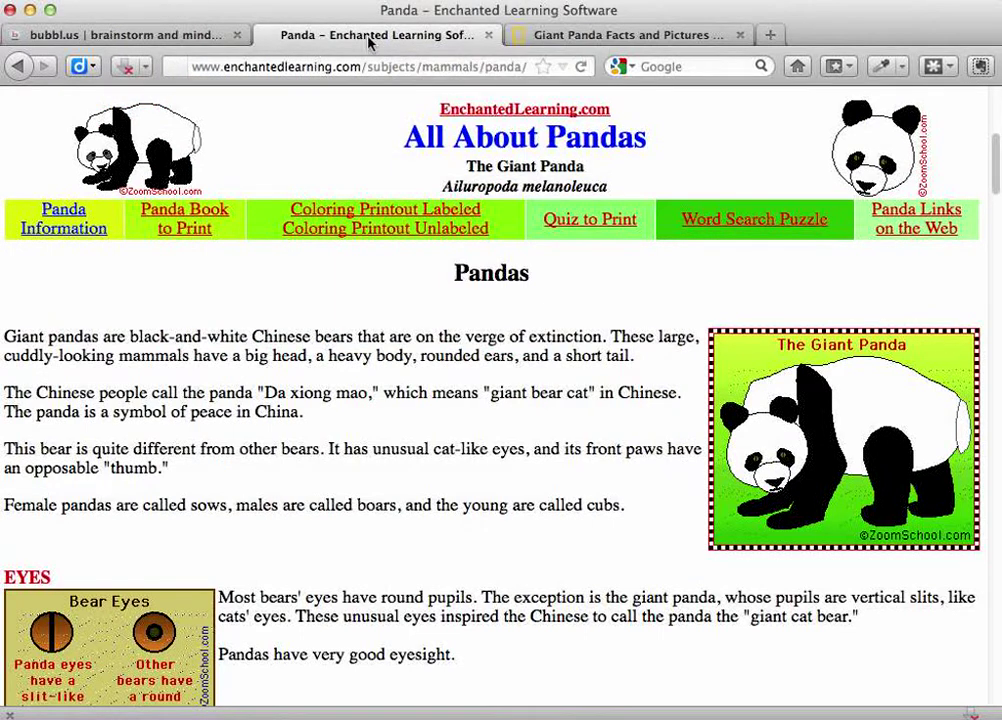
{"action": "left_click", "coordinate": [686, 38]}
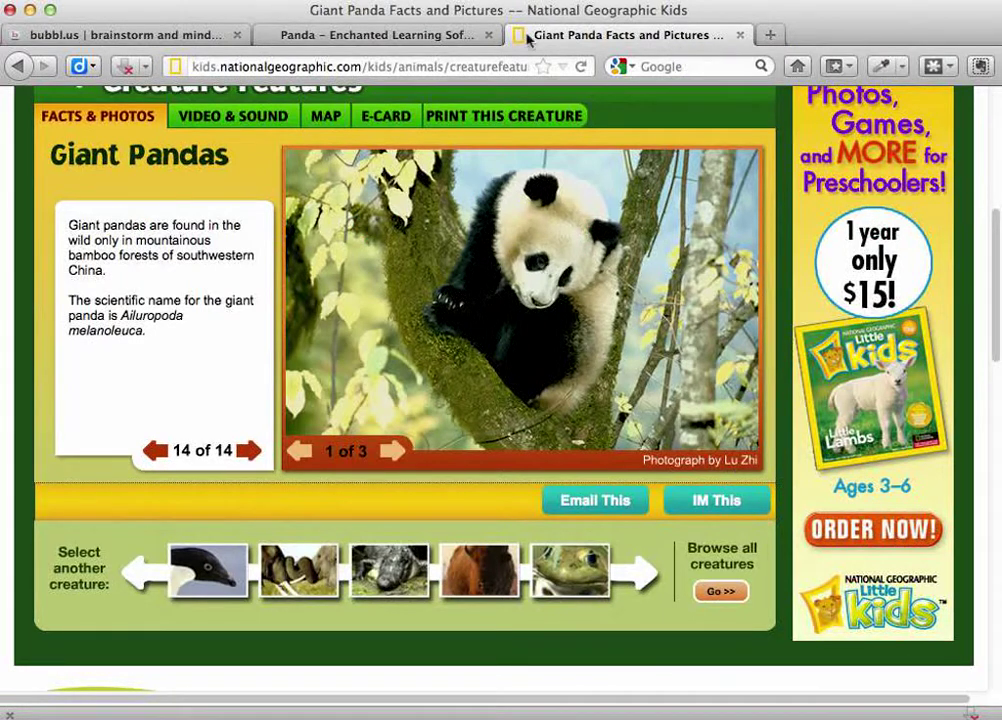
{"action": "left_click", "coordinate": [414, 38]}
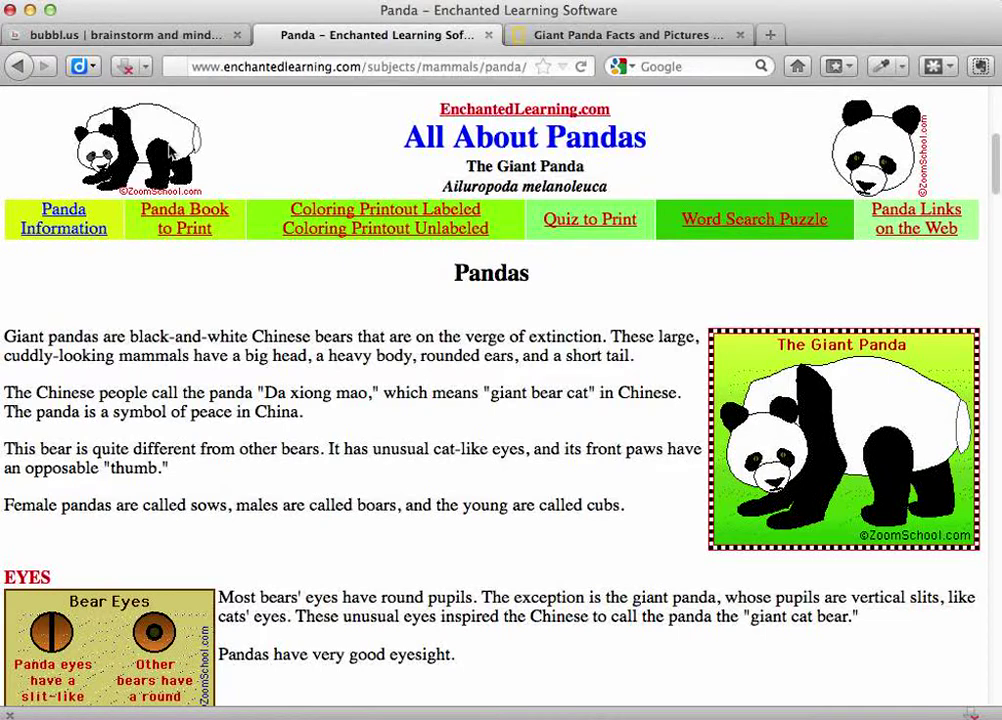
{"action": "left_click", "coordinate": [178, 38]}
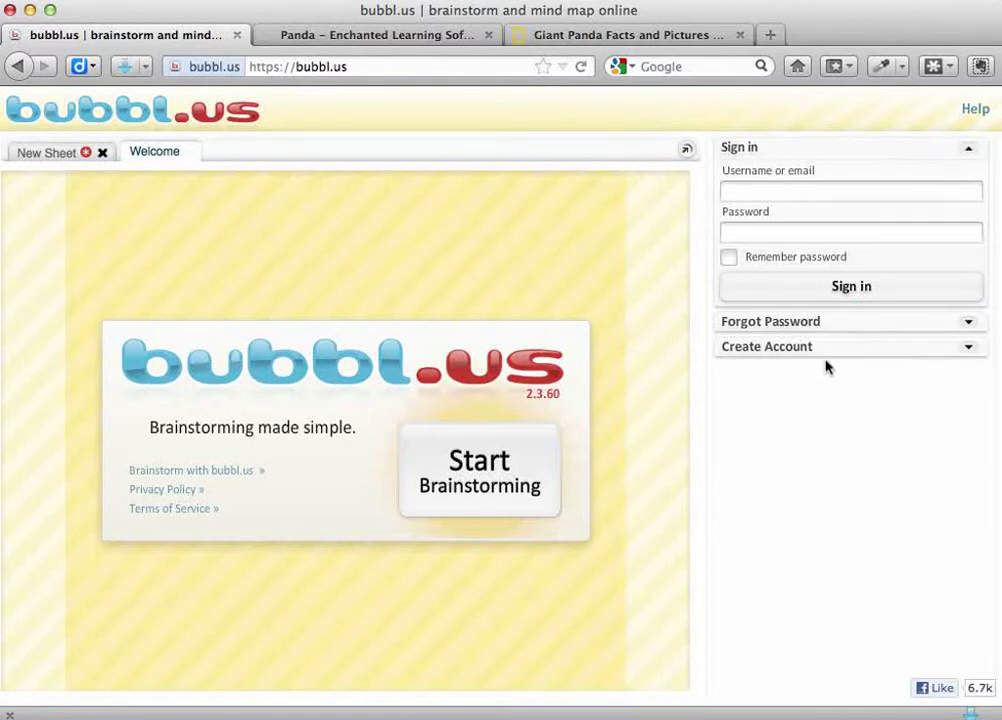
Step: Start a new brainstorming sheet and rename the Start Here bubble to 'Pandas'
{"action": "left_click", "coordinate": [517, 509]}
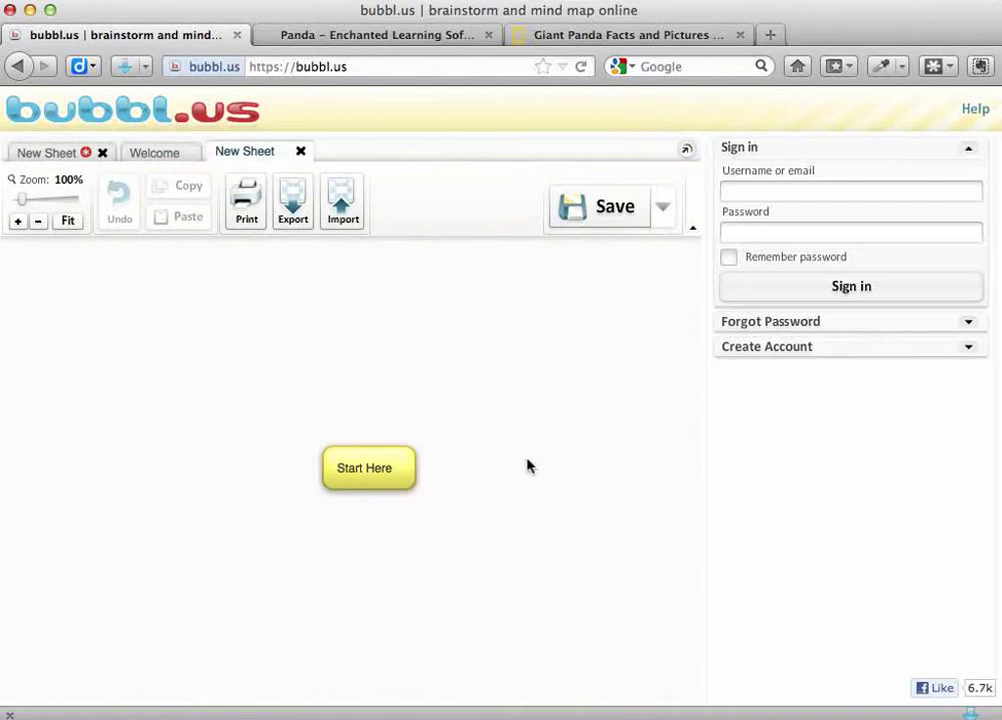
{"action": "left_click", "coordinate": [377, 467]}
{"action": "left_click_drag", "start_coordinate": [395, 467], "coordinate": [338, 467]}
{"action": "key", "text": "BackSpace"}
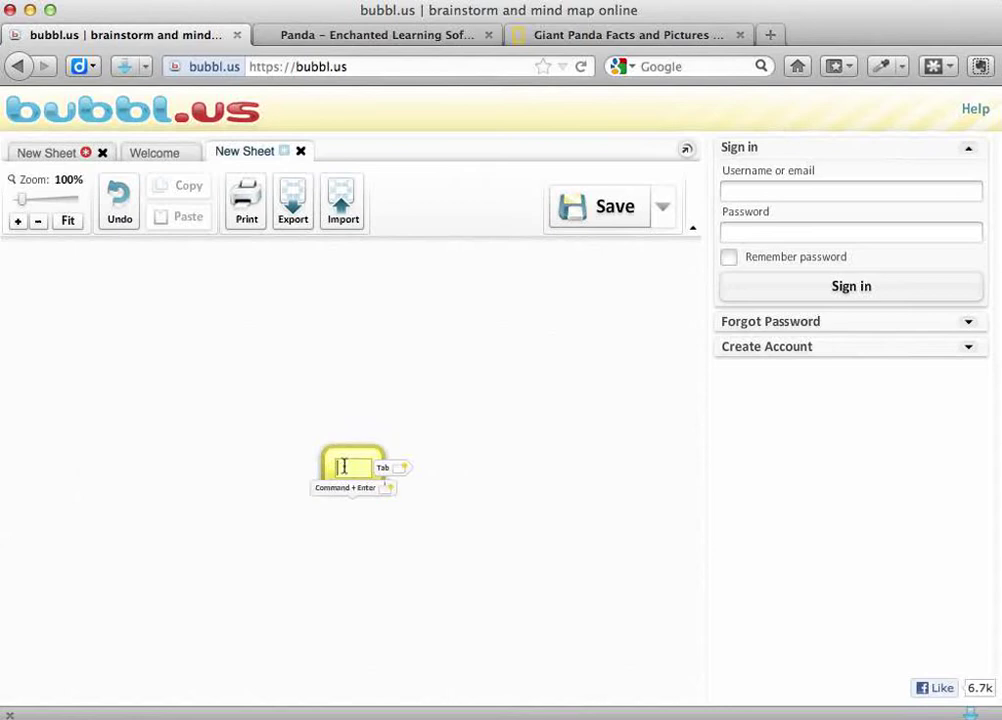
{"action": "type", "text": "Pandas"}
{"action": "left_click", "coordinate": [322, 550]}
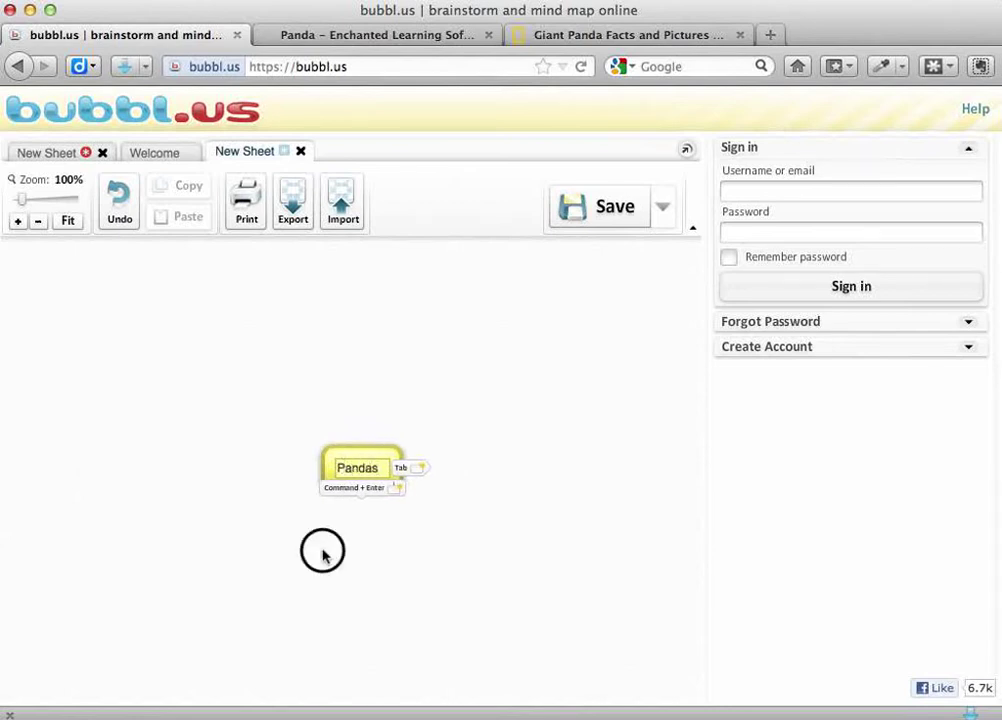
Step: Add a child bubble 'Black and white Chinese bears' down-right of Pandas
{"action": "left_click", "coordinate": [368, 492]}
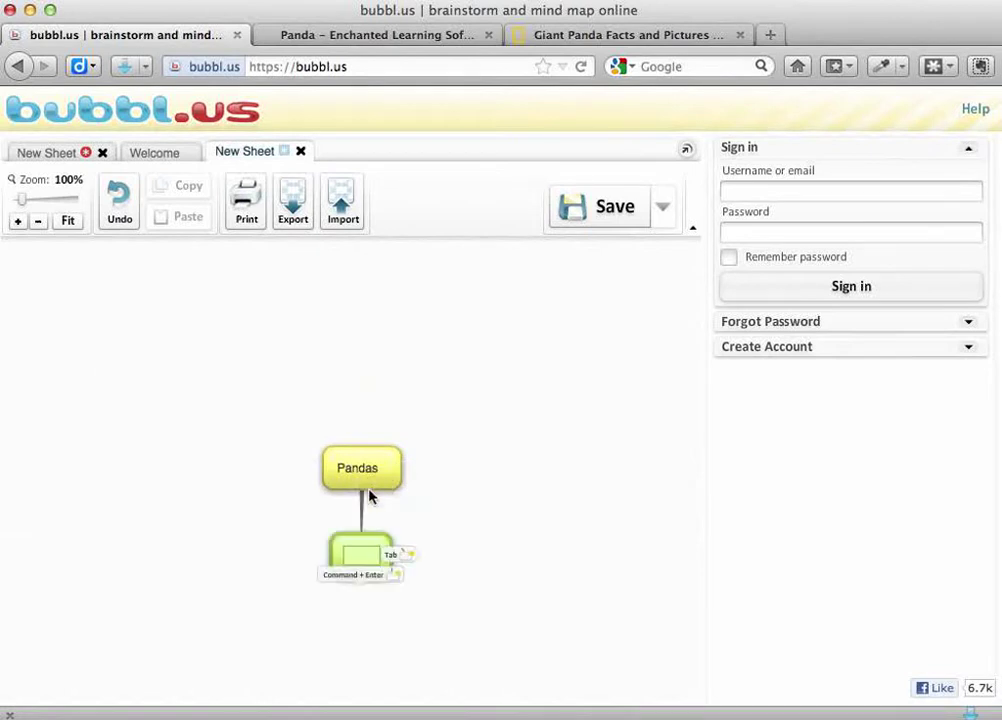
{"action": "left_click_drag", "start_coordinate": [368, 546], "coordinate": [410, 574]}
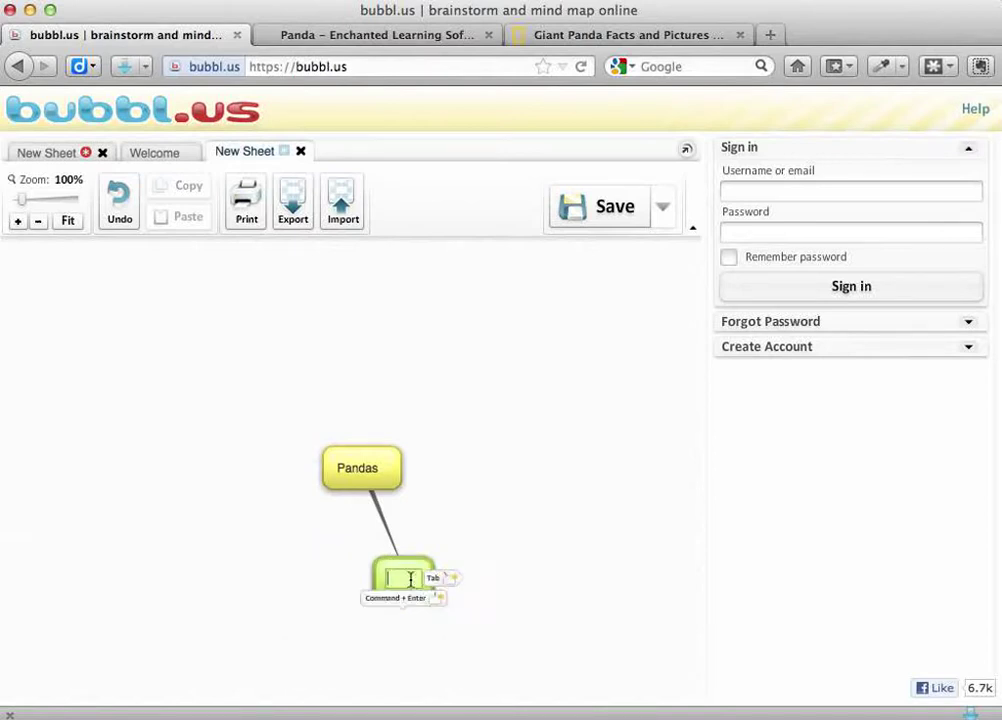
{"action": "type", "text": "Black and "}
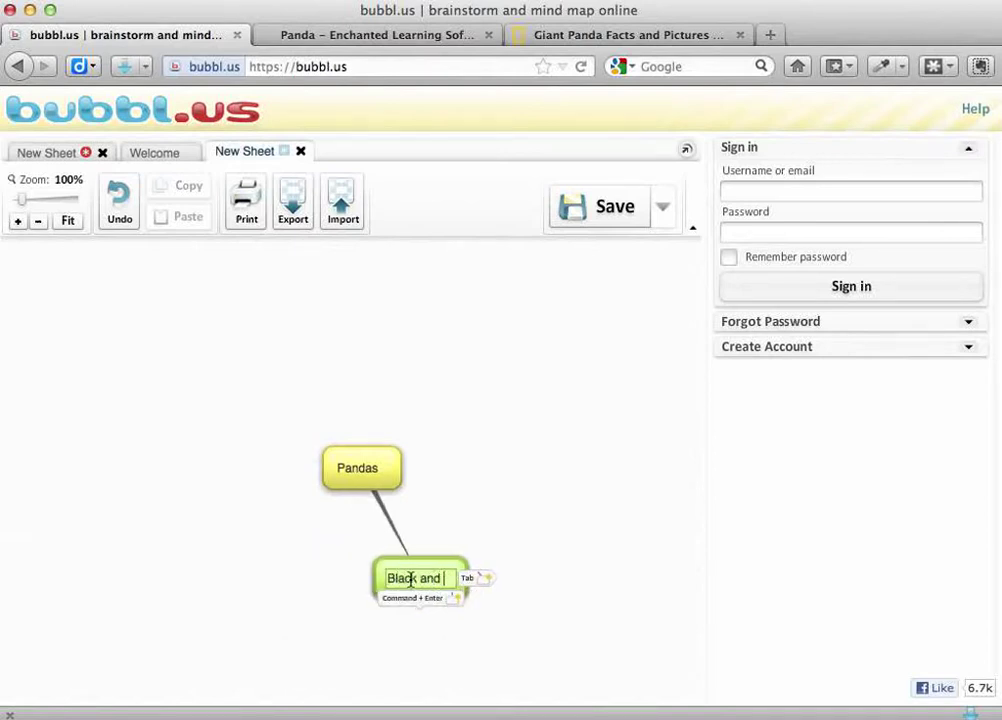
{"action": "type", "text": "white C"}
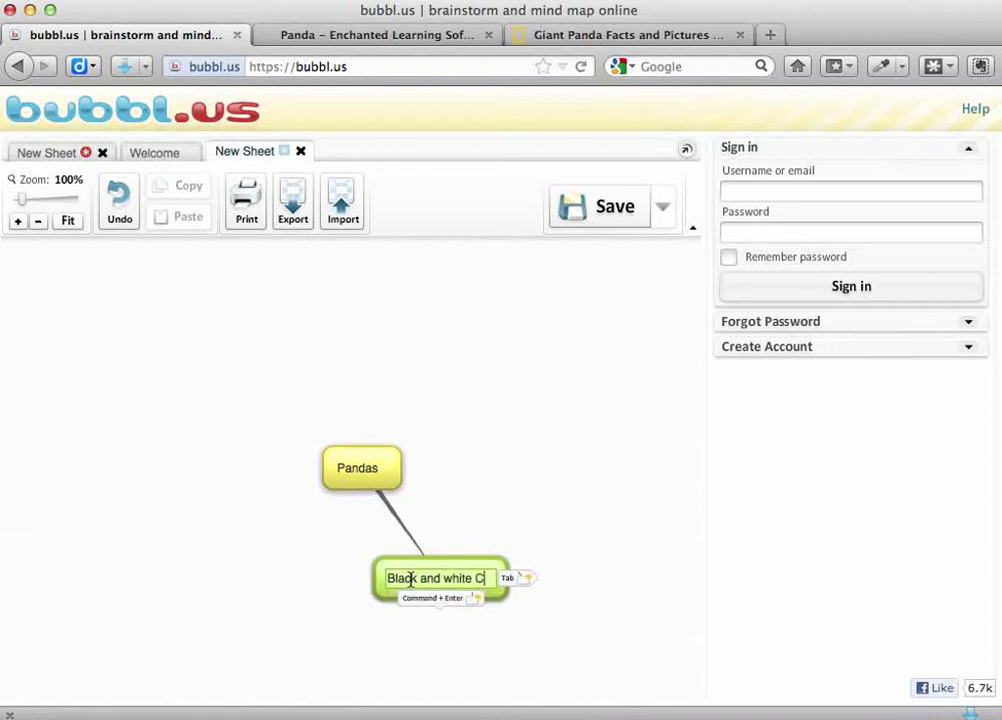
{"action": "type", "text": "hinese bears"}
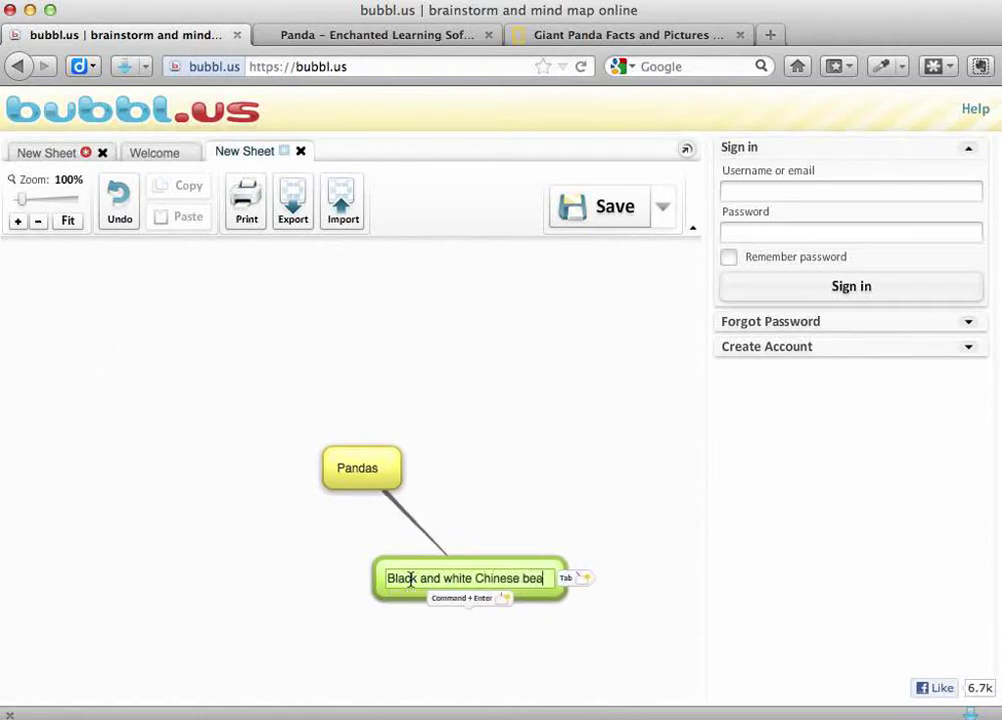
{"action": "left_click", "coordinate": [472, 537]}
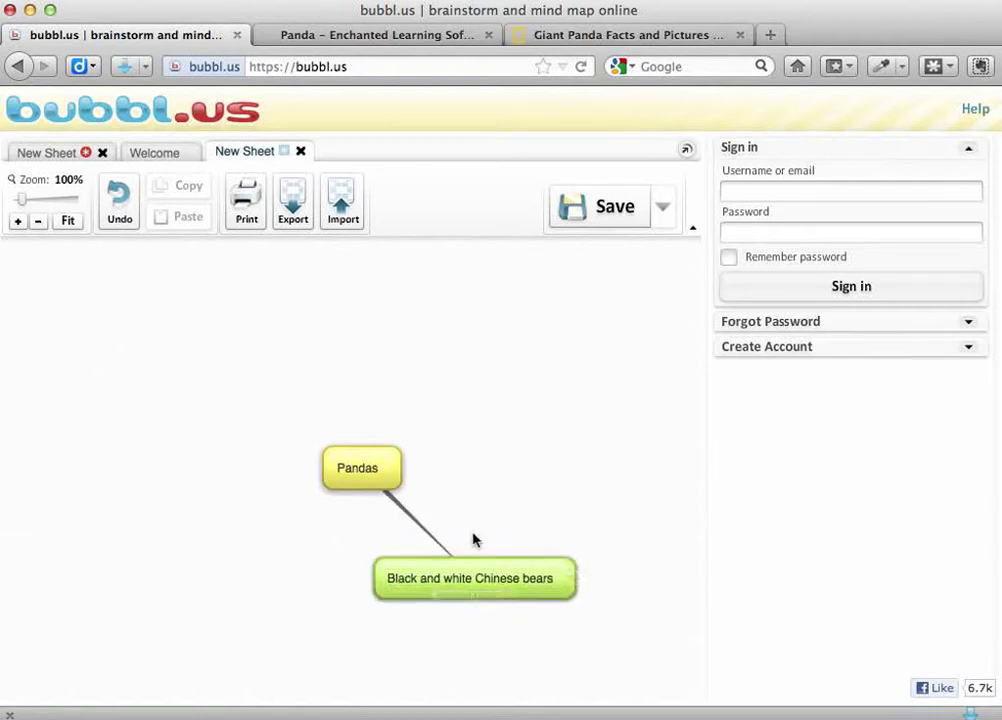
{"action": "left_click", "coordinate": [405, 36]}
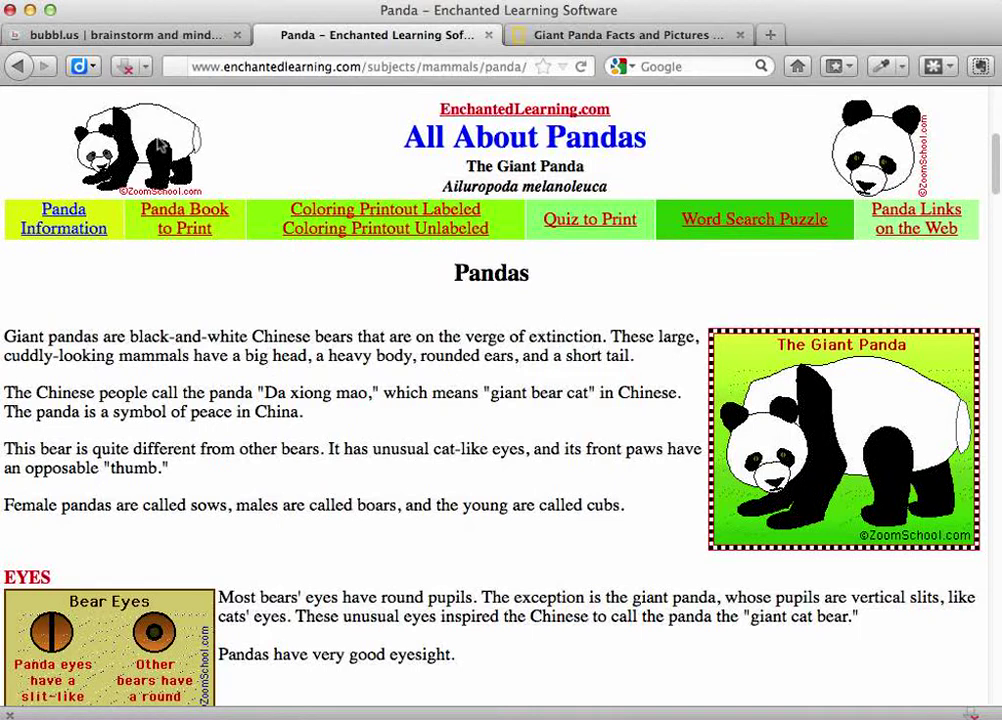
{"action": "left_click", "coordinate": [106, 38]}
{"action": "mouse_move", "coordinate": [365, 490]}
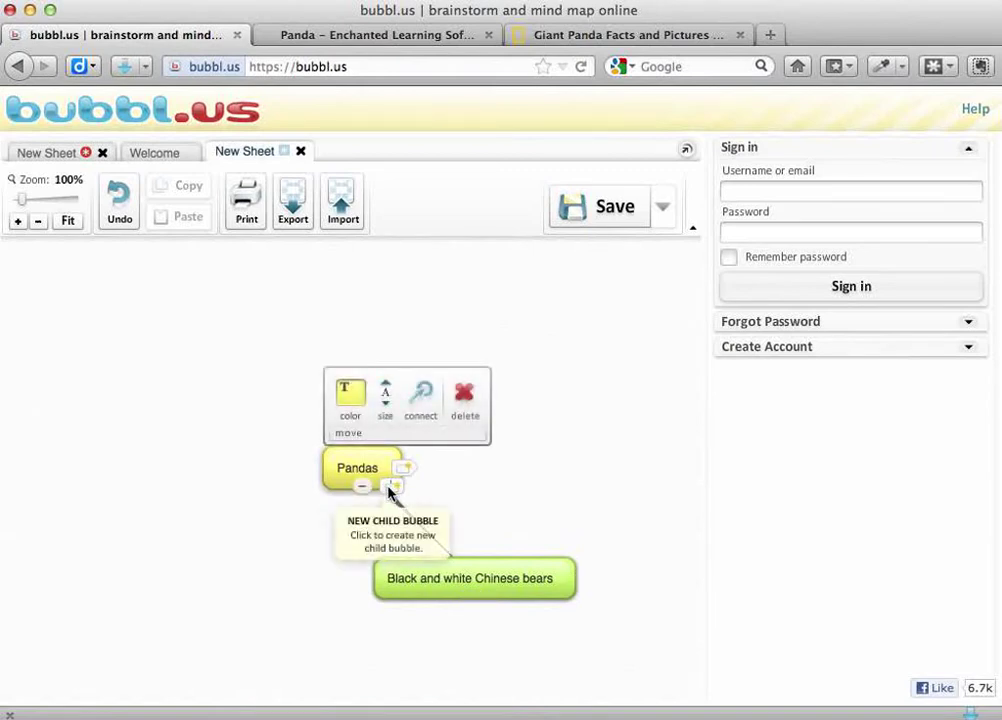
Step: Add a 'nearly extict' child bubble to the left of Pandas
{"action": "left_click", "coordinate": [389, 490]}
{"action": "left_click", "coordinate": [359, 544]}
{"action": "left_click_drag", "start_coordinate": [359, 544], "coordinate": [262, 546]}
{"action": "type", "text": "nearly extict"}
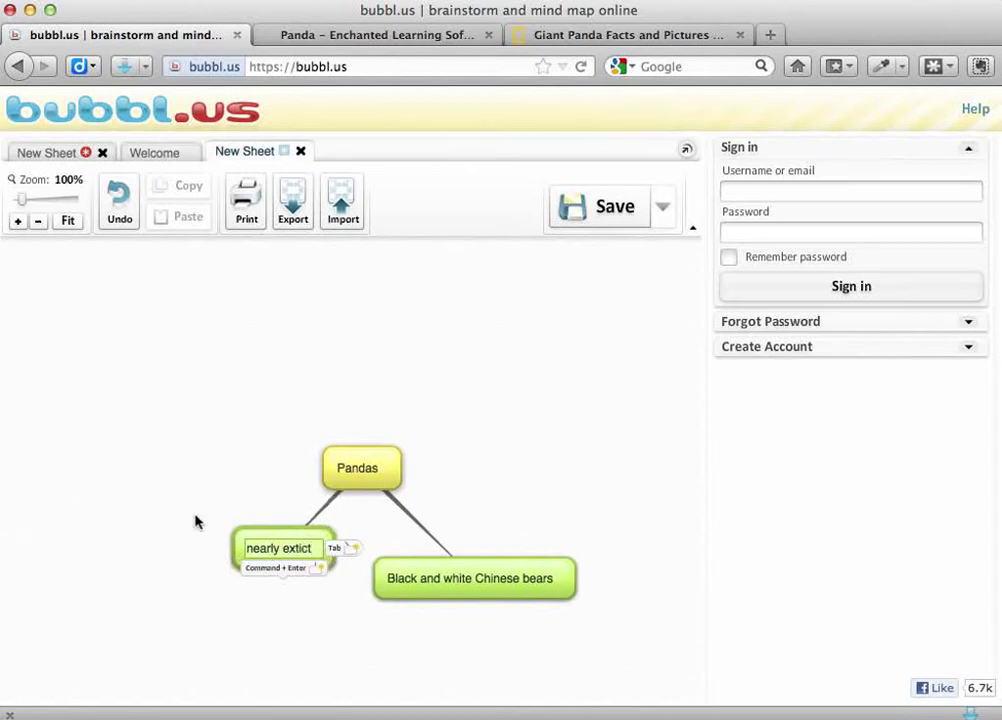
{"action": "left_click", "coordinate": [172, 528]}
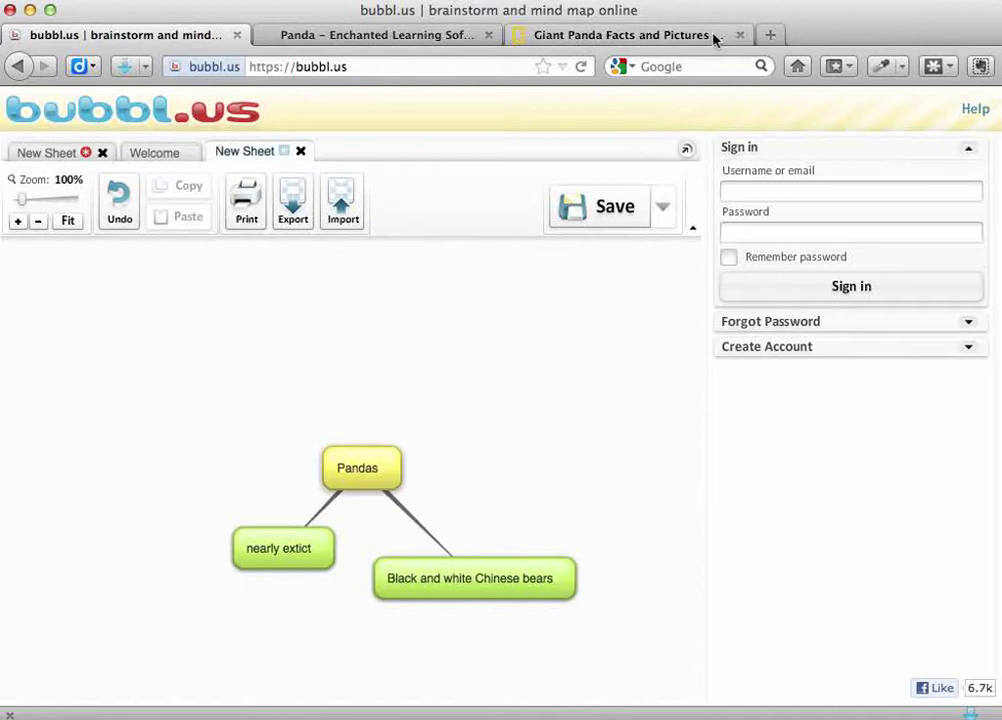
{"action": "left_click", "coordinate": [672, 38]}
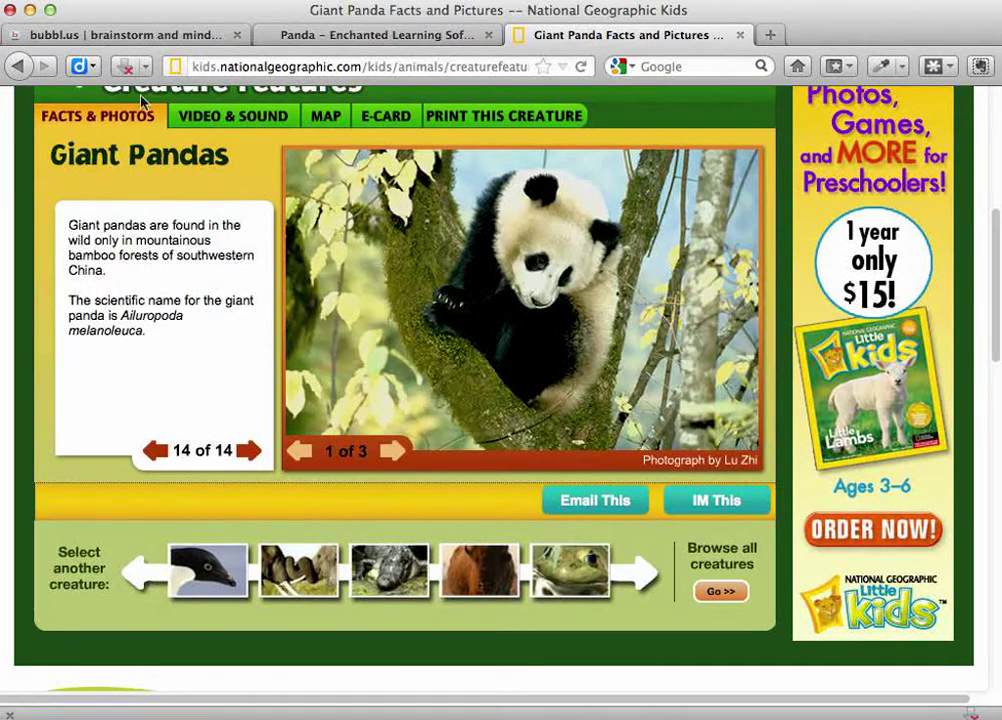
{"action": "left_click", "coordinate": [177, 41]}
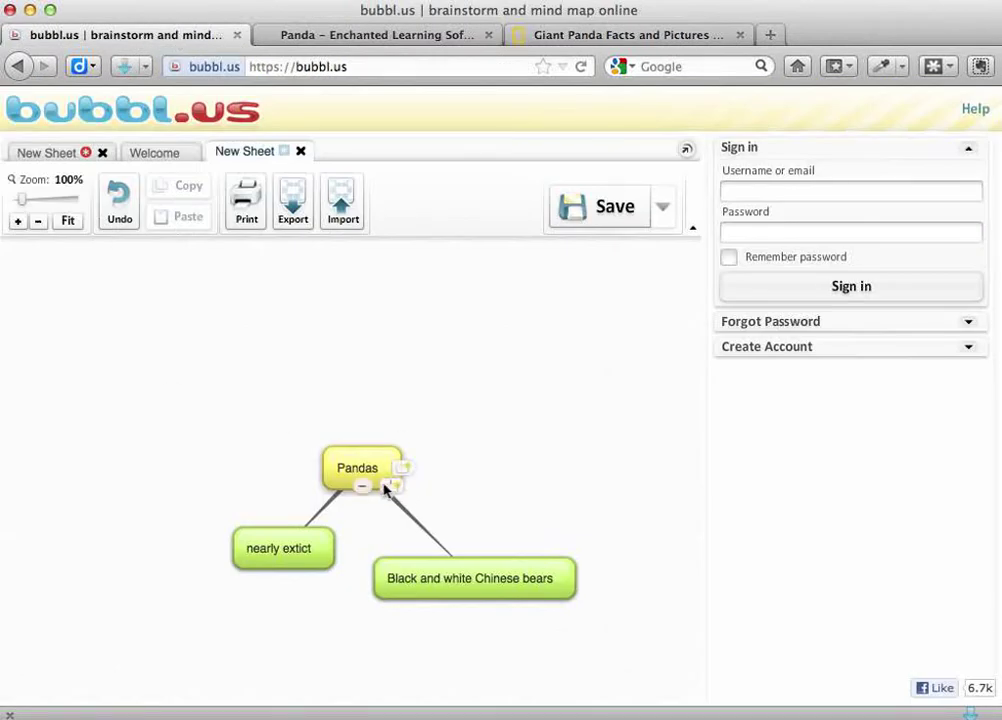
{"action": "left_click", "coordinate": [391, 489]}
Step: Place the new child bubble up-right of Pandas and fill in 'found in bamboo forests in southwestern China'
{"action": "left_click_drag", "start_coordinate": [367, 545], "coordinate": [540, 416]}
{"action": "left_click", "coordinate": [540, 416]}
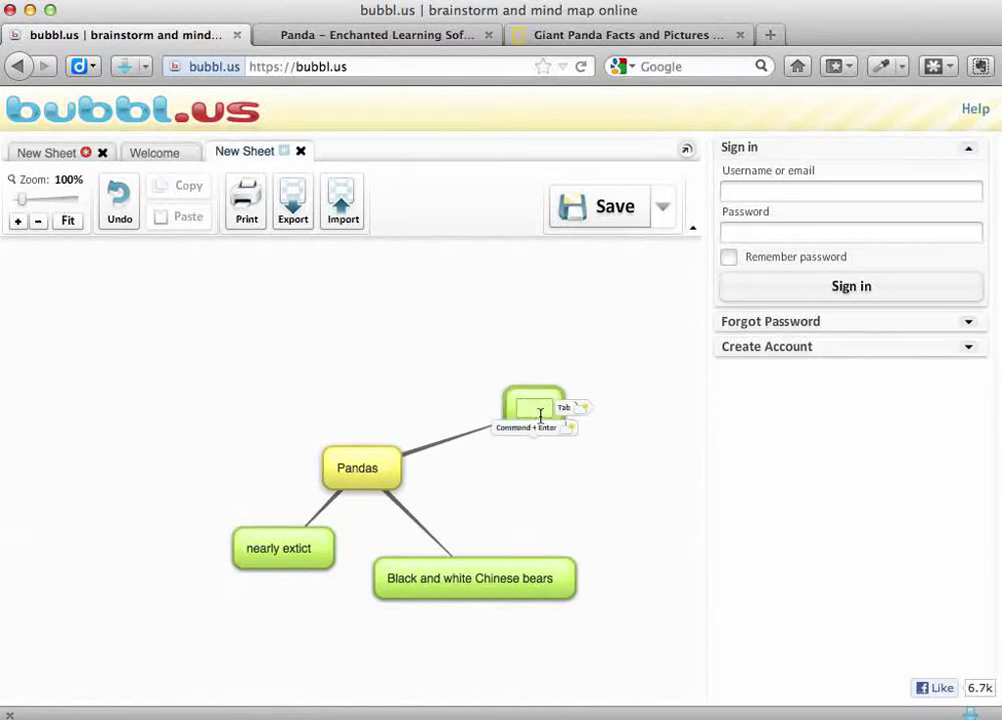
{"action": "type", "text": "found in ba"}
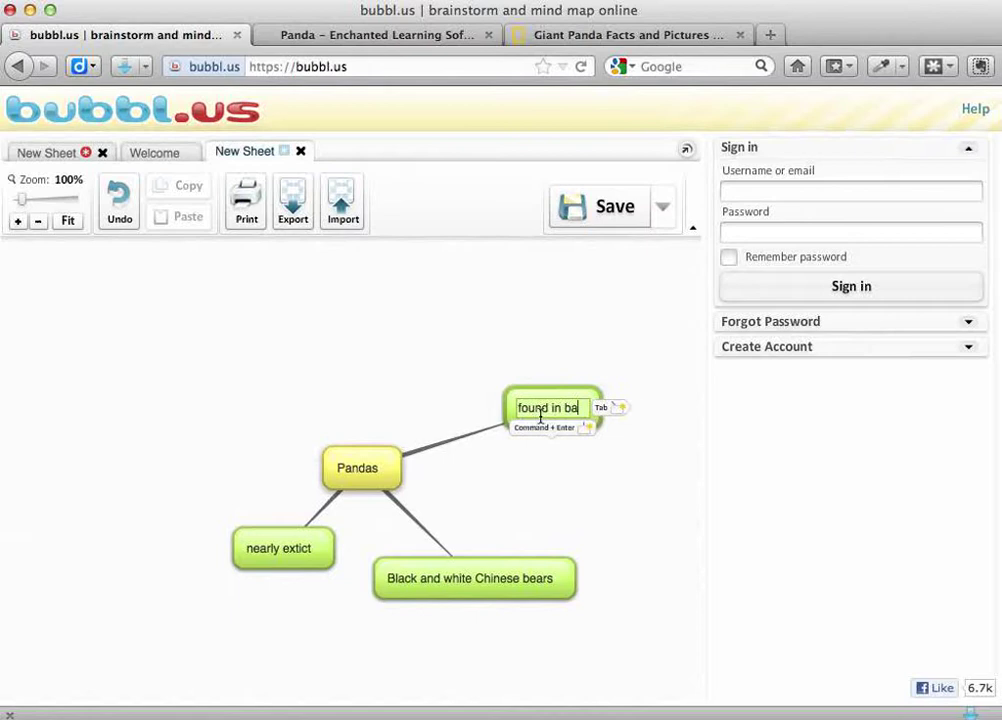
{"action": "type", "text": "mboo forests in"}
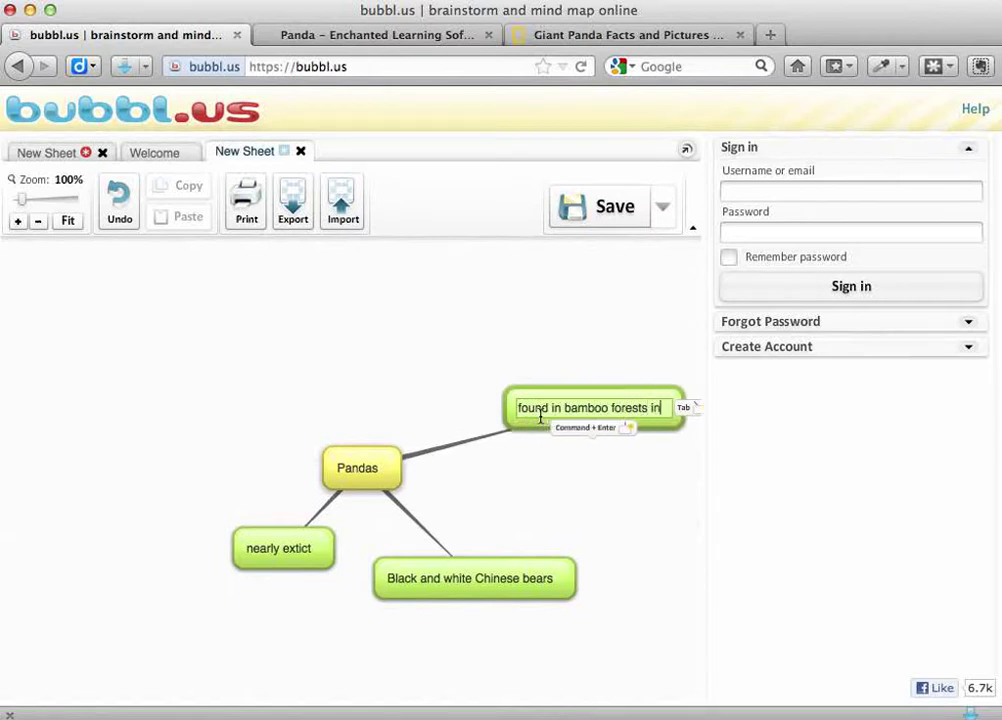
{"action": "type", "text": " southw"}
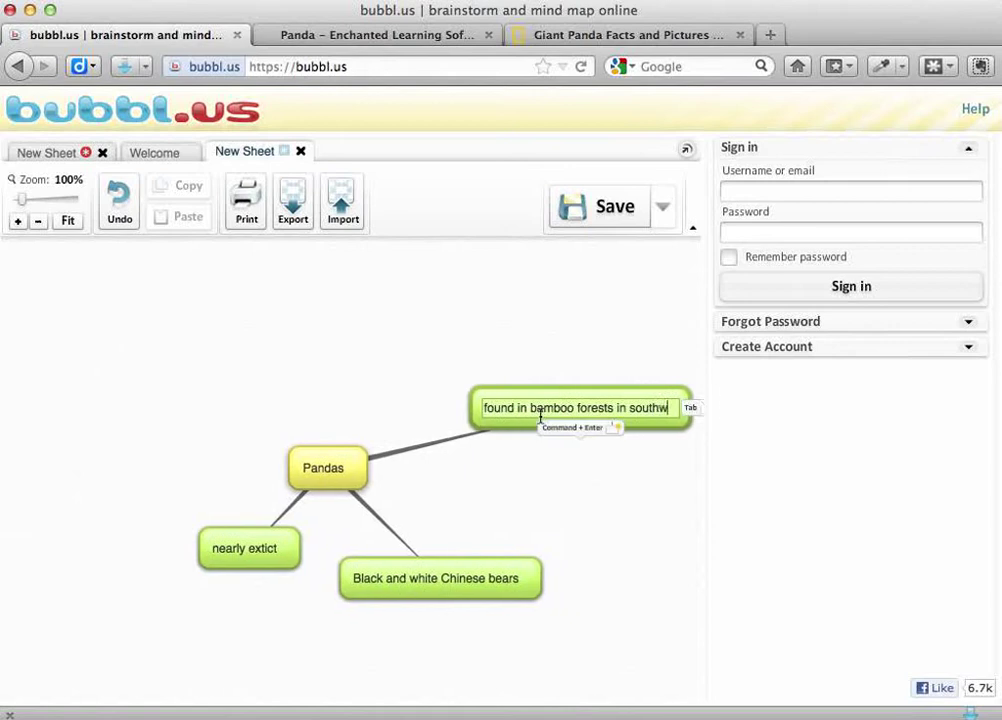
{"action": "type", "text": "estern China"}
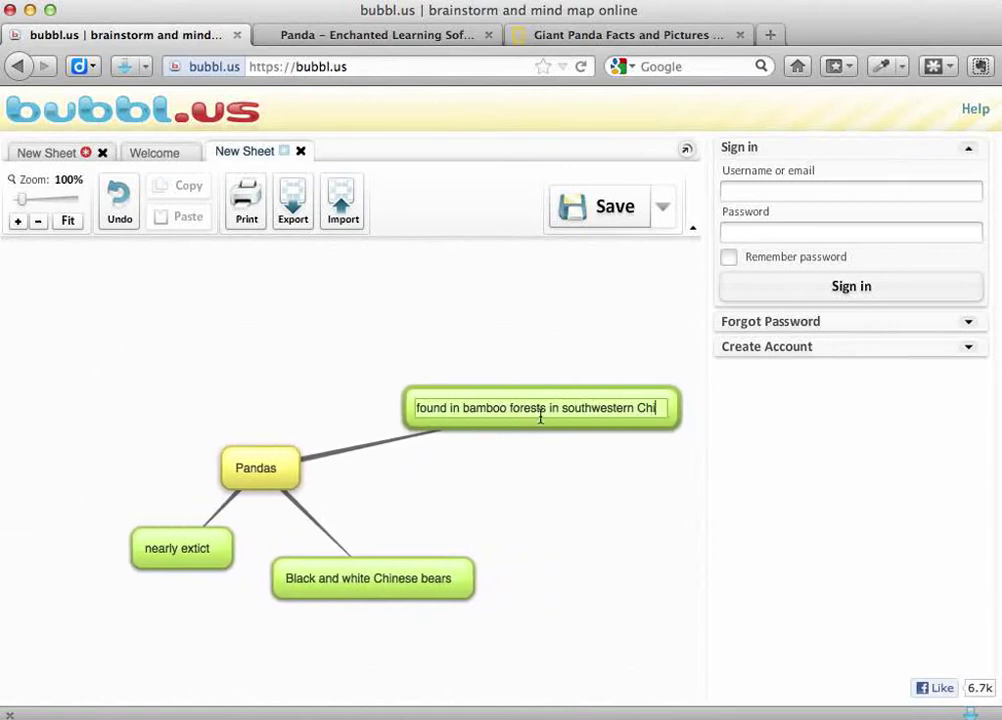
{"action": "left_click", "coordinate": [590, 505]}
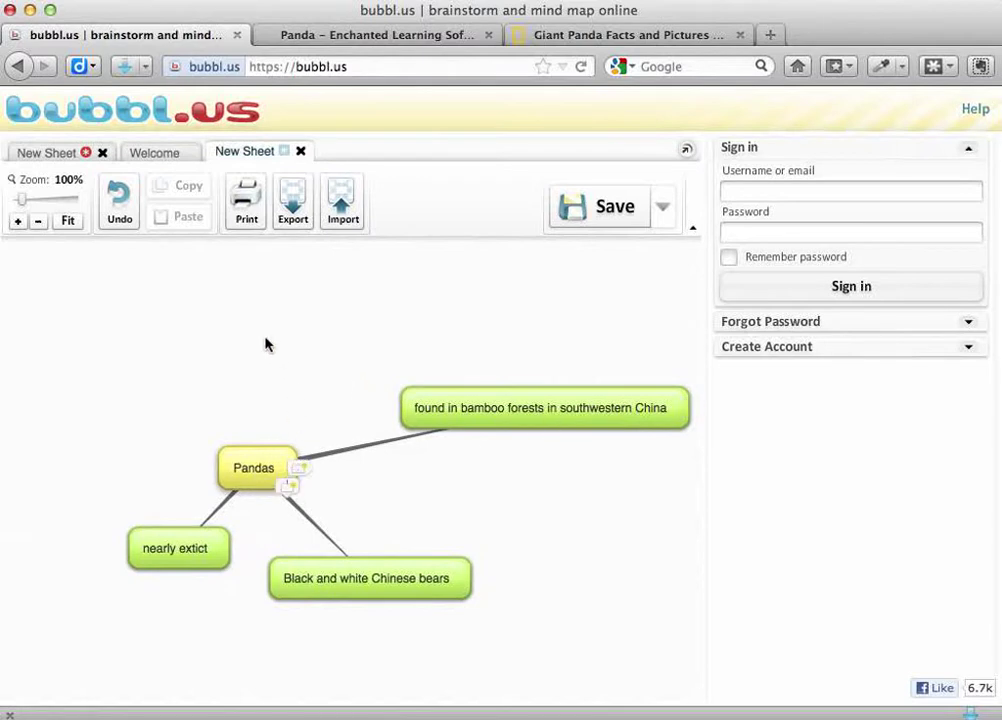
Step: Go to giant panda fact 1 of 14 on National Geographic Kids, then return to bubbl.us
{"action": "left_click", "coordinate": [588, 38]}
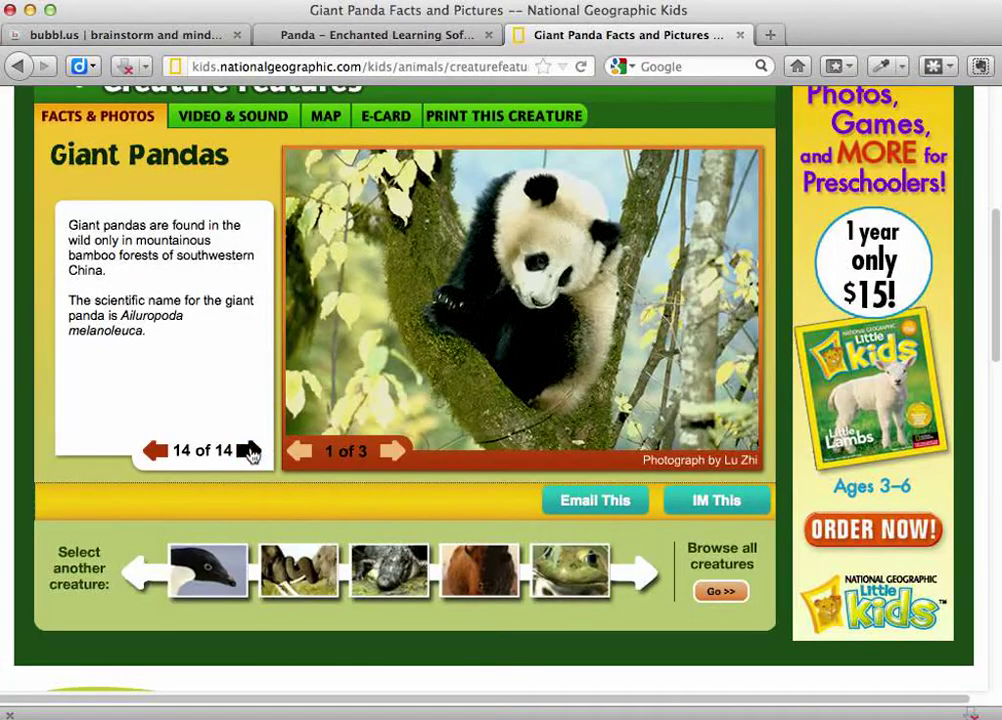
{"action": "left_click", "coordinate": [246, 455]}
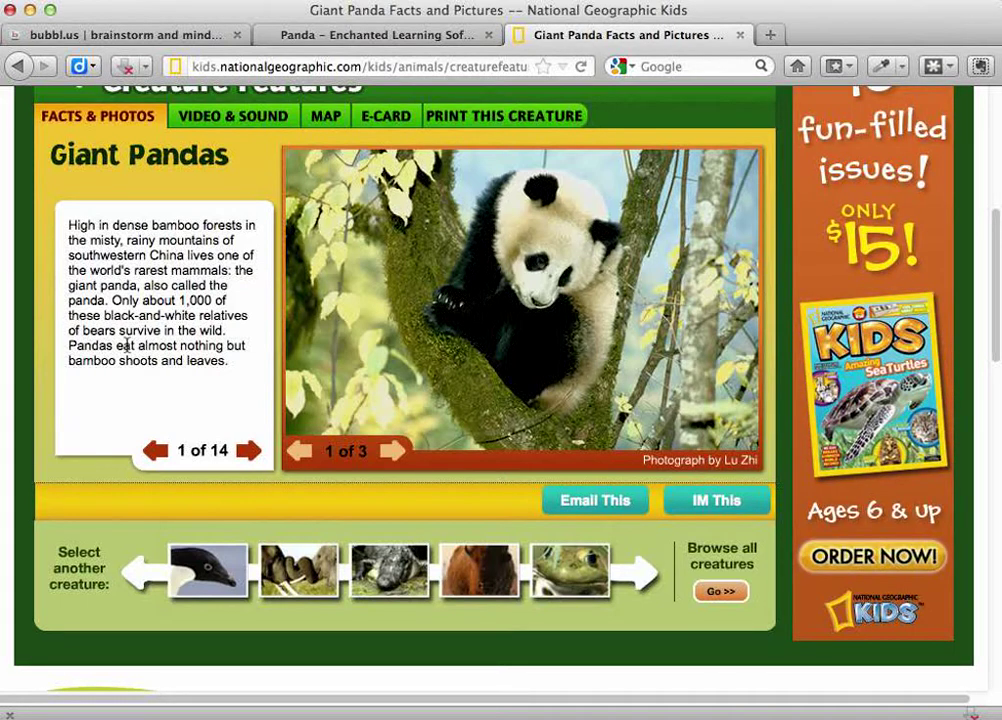
{"action": "left_click", "coordinate": [152, 36]}
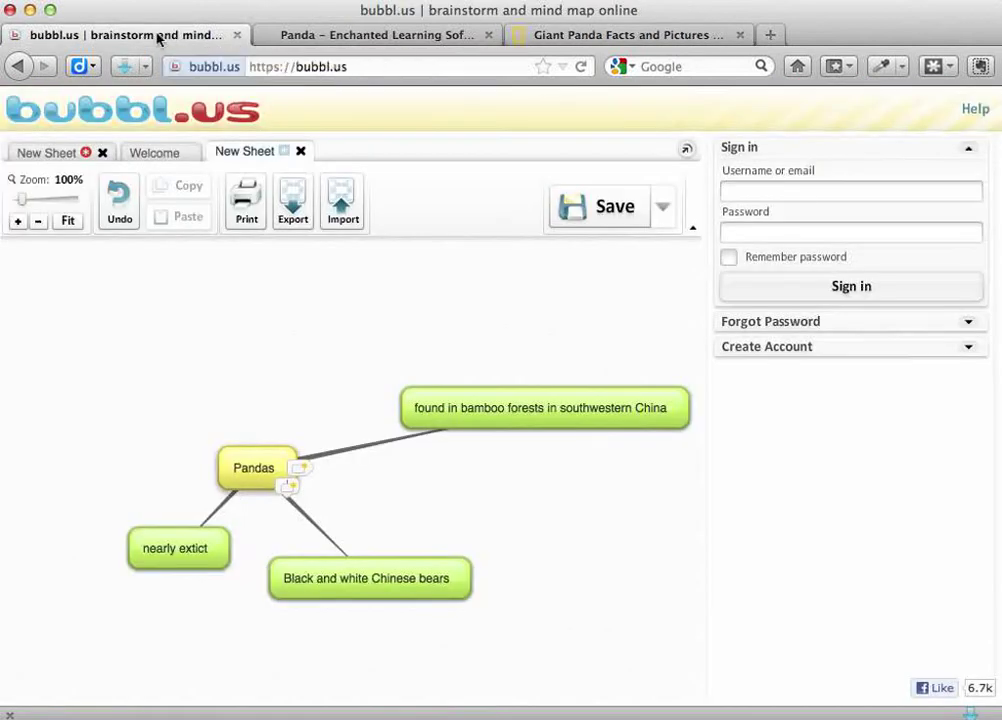
Step: Add an 'only 1000 left in the wild' child bubble above Pandas
{"action": "left_click", "coordinate": [285, 487]}
{"action": "left_click_drag", "start_coordinate": [265, 545], "coordinate": [245, 328]}
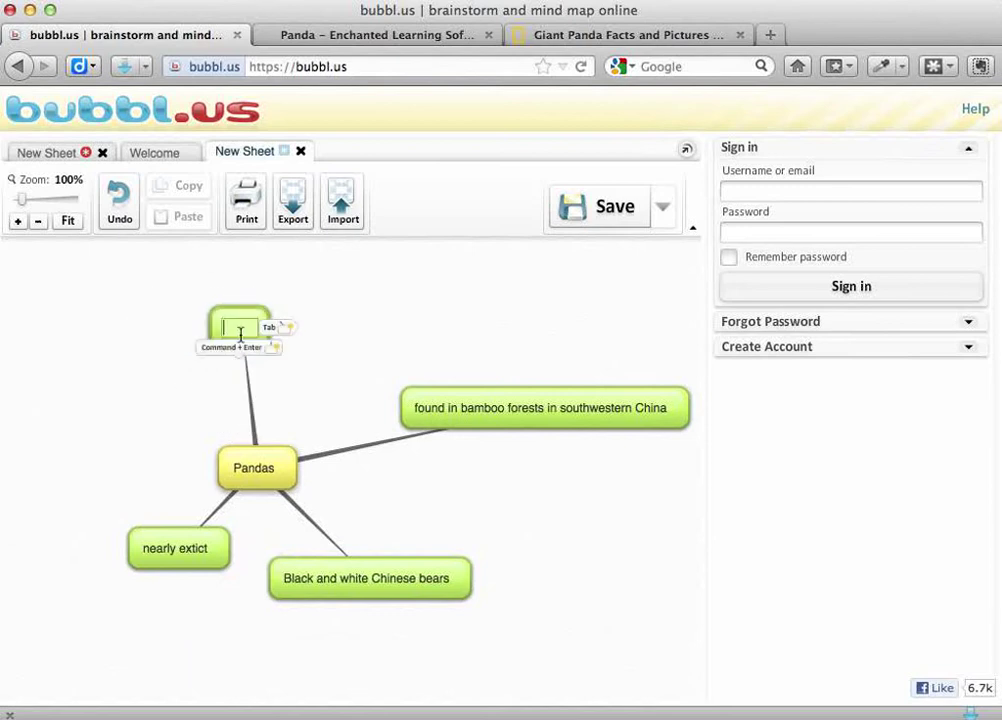
{"action": "type", "text": "only 10"}
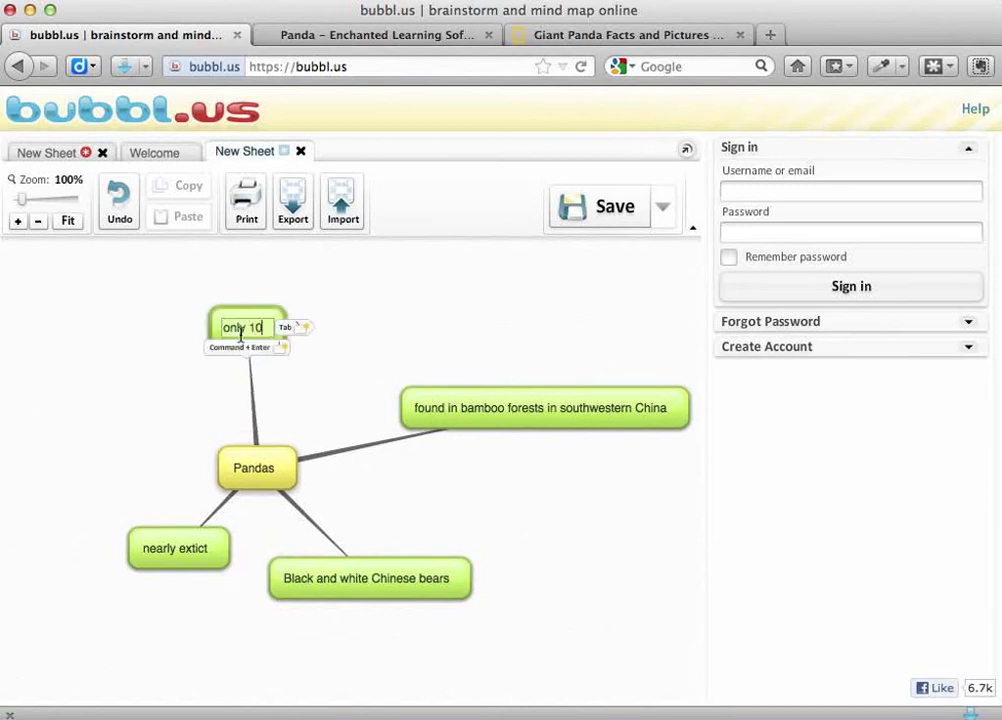
{"action": "type", "text": "00 left in the wild"}
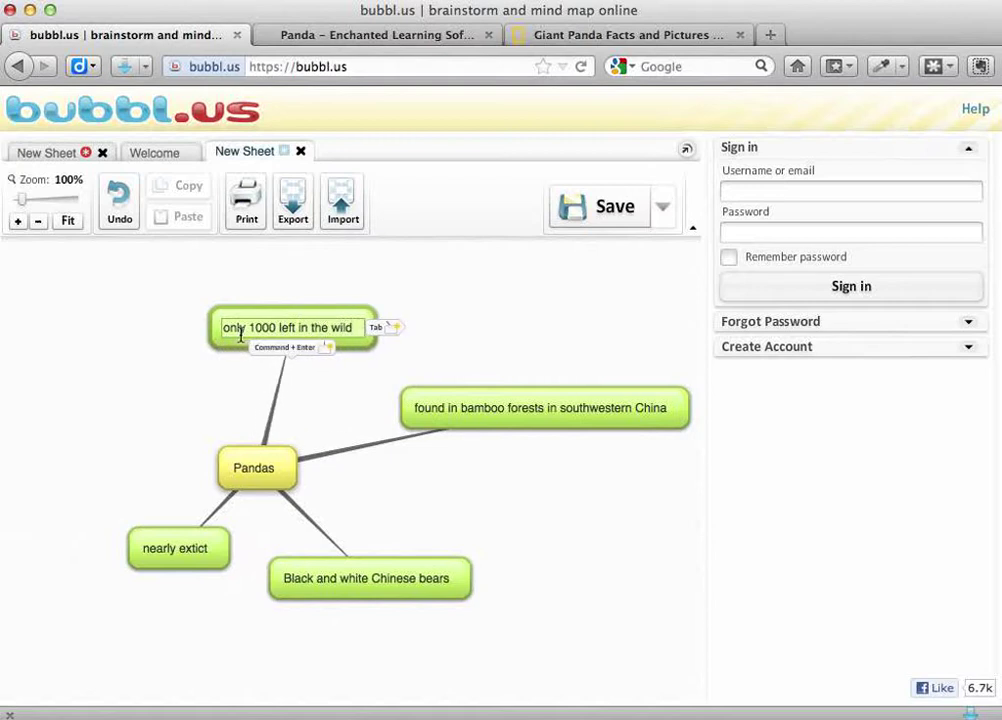
{"action": "left_click", "coordinate": [447, 320]}
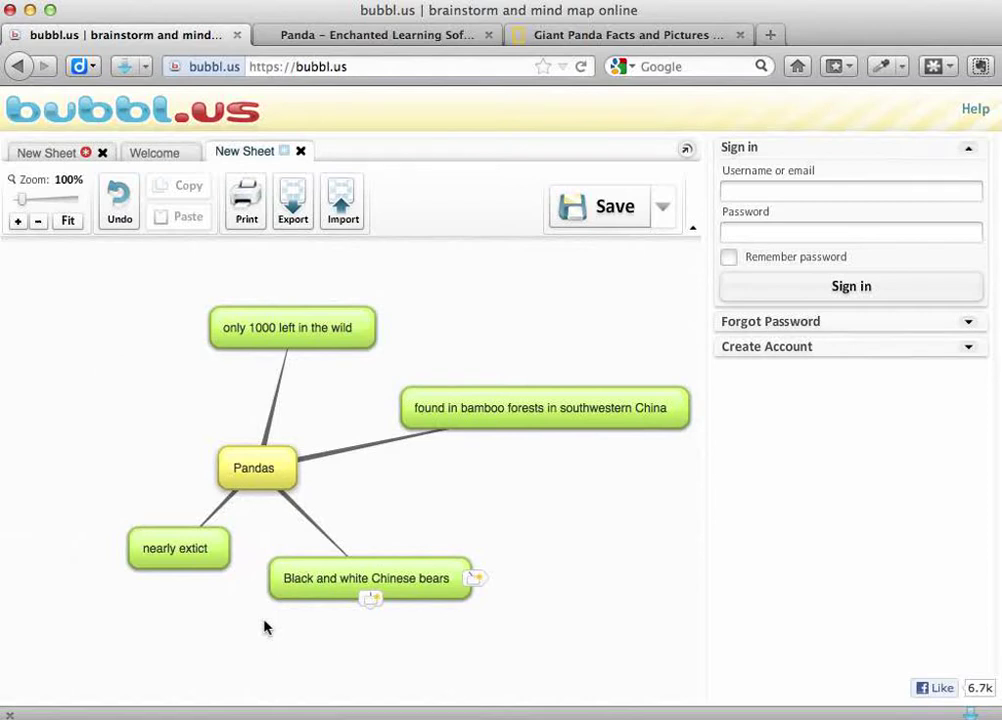
{"action": "left_click", "coordinate": [560, 36]}
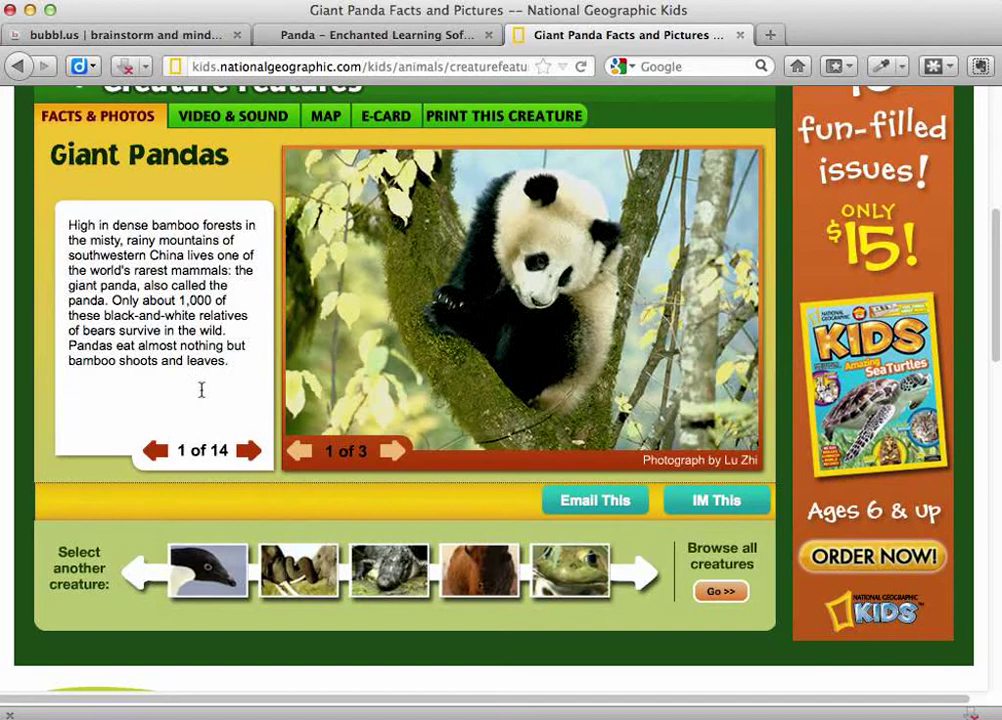
Step: Add a 'mostly eat bamboo shoots and leaves' child bubble at the upper left of Pandas
{"action": "left_click", "coordinate": [173, 38]}
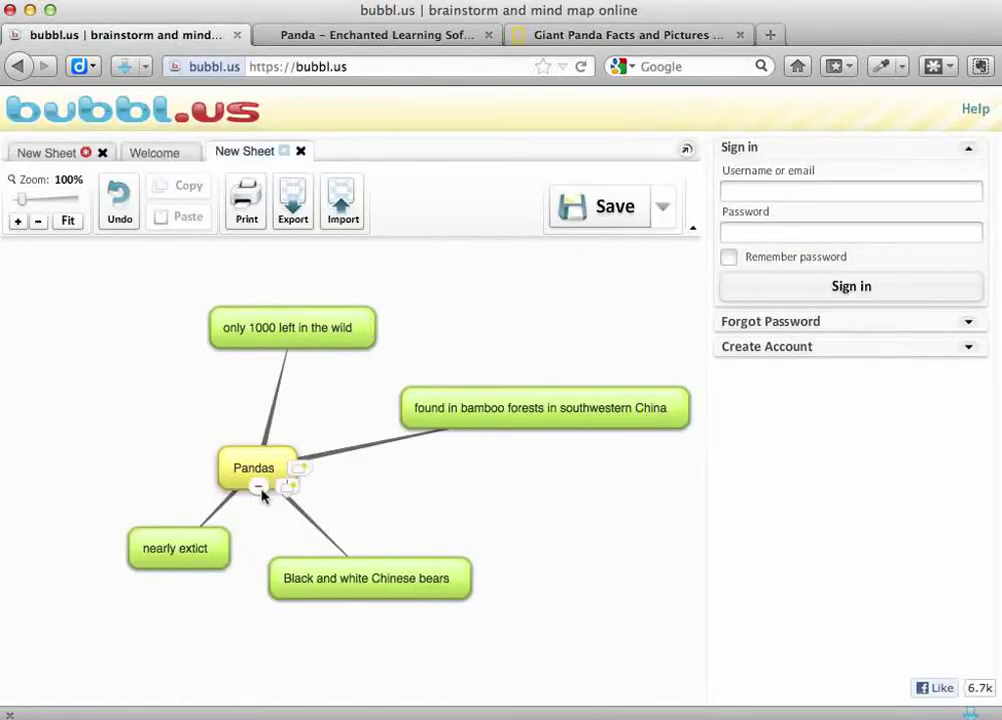
{"action": "mouse_move", "coordinate": [289, 494]}
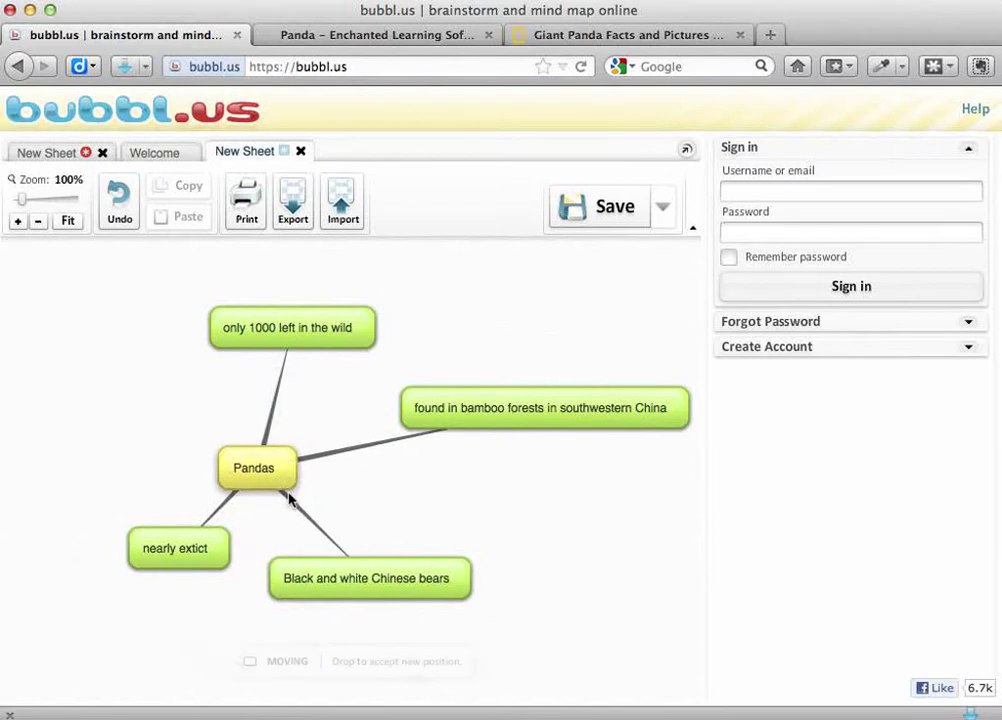
{"action": "left_click", "coordinate": [268, 489]}
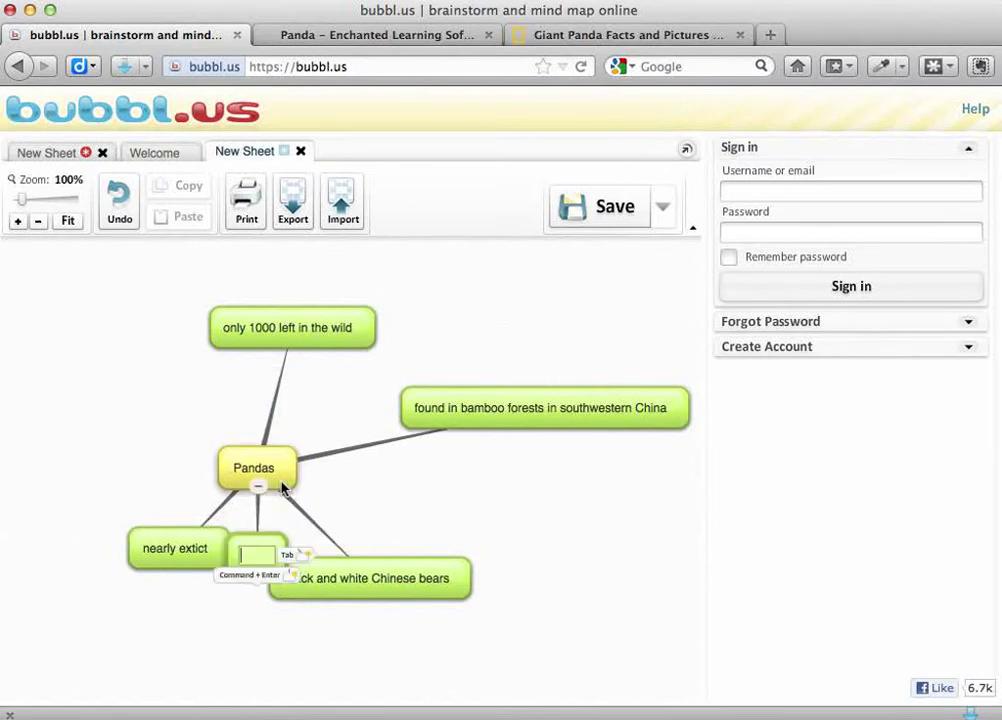
{"action": "left_click_drag", "start_coordinate": [257, 544], "coordinate": [117, 365]}
{"action": "left_click", "coordinate": [117, 365]}
{"action": "type", "text": "mos"}
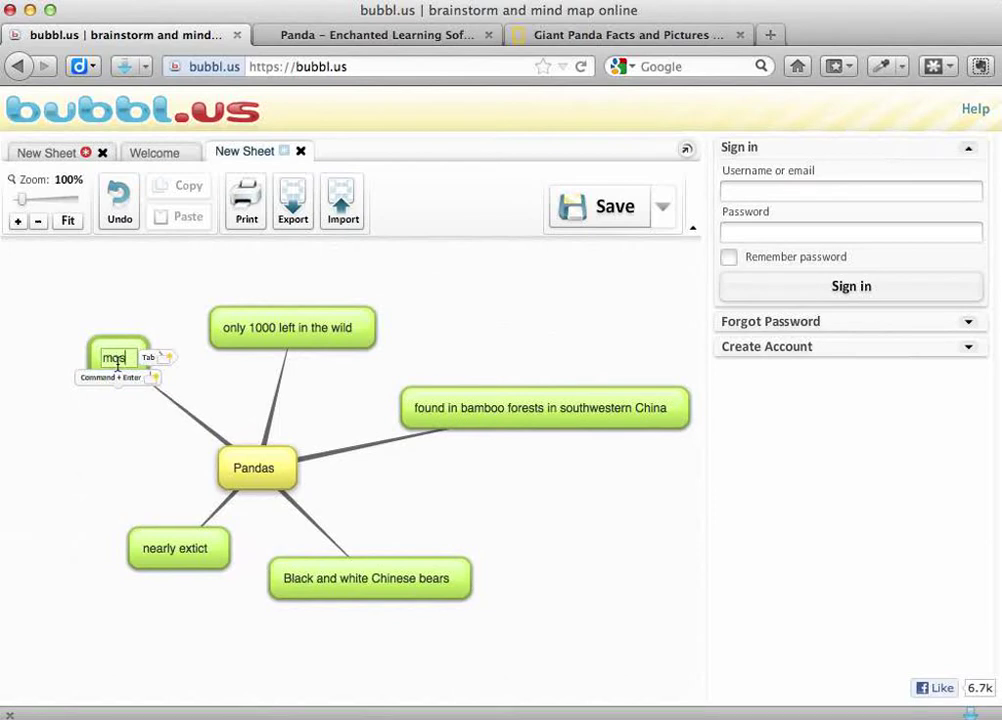
{"action": "type", "text": "tly eat bamboo s"}
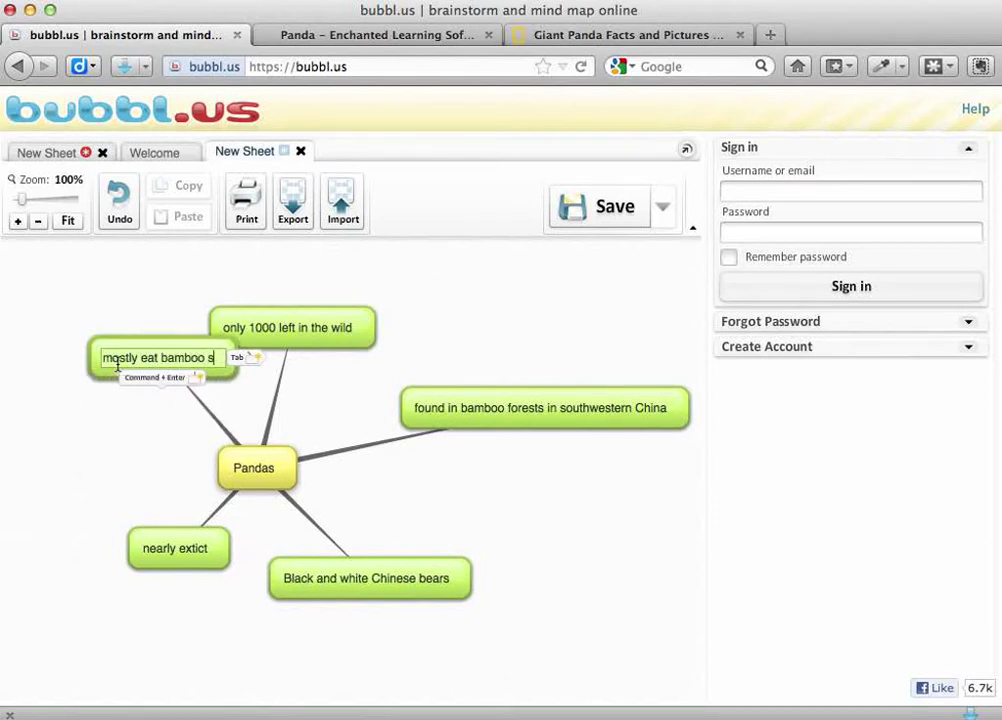
{"action": "type", "text": "hoots and eaves"}
{"action": "key", "text": "BackSpace"}
{"action": "key", "text": "BackSpace"}
{"action": "key", "text": "BackSpace"}
{"action": "key", "text": "BackSpace"}
{"action": "key", "text": "BackSpace"}
{"action": "type", "text": "leaves"}
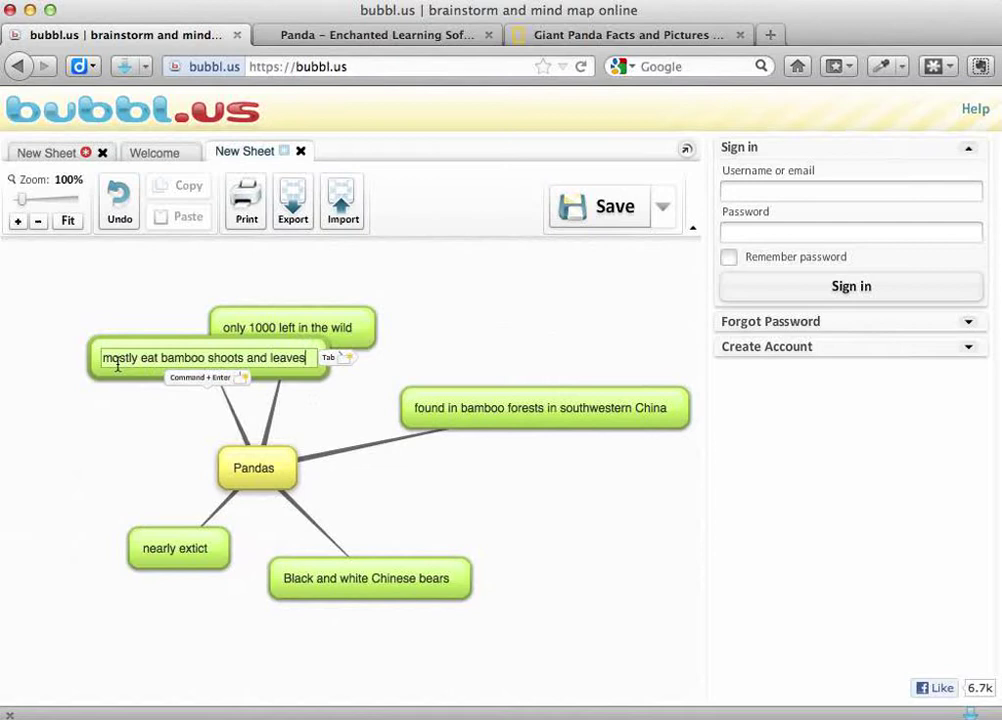
{"action": "left_click", "coordinate": [136, 440]}
Step: Spread out the bamboo shoots bubble and move 'only 1000 left in the wild' up-right
{"action": "left_click_drag", "start_coordinate": [179, 349], "coordinate": [112, 385]}
{"action": "left_click_drag", "start_coordinate": [301, 331], "coordinate": [438, 300]}
{"action": "mouse_move", "coordinate": [456, 408]}
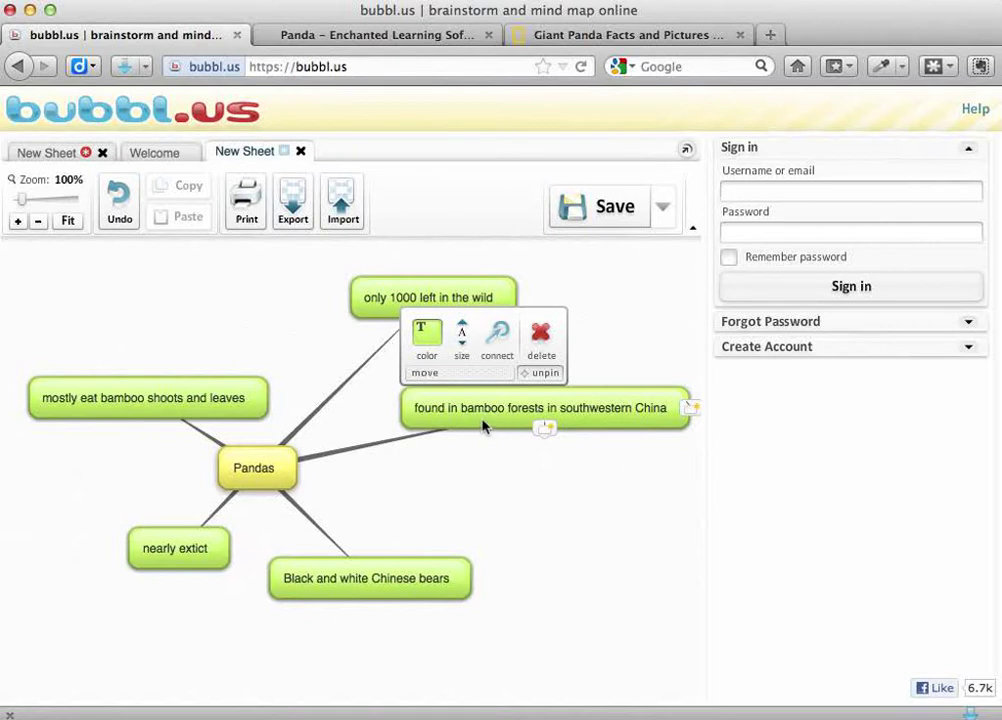
Step: Set the bamboo forests bubble's background color to blue
{"action": "left_click", "coordinate": [436, 345]}
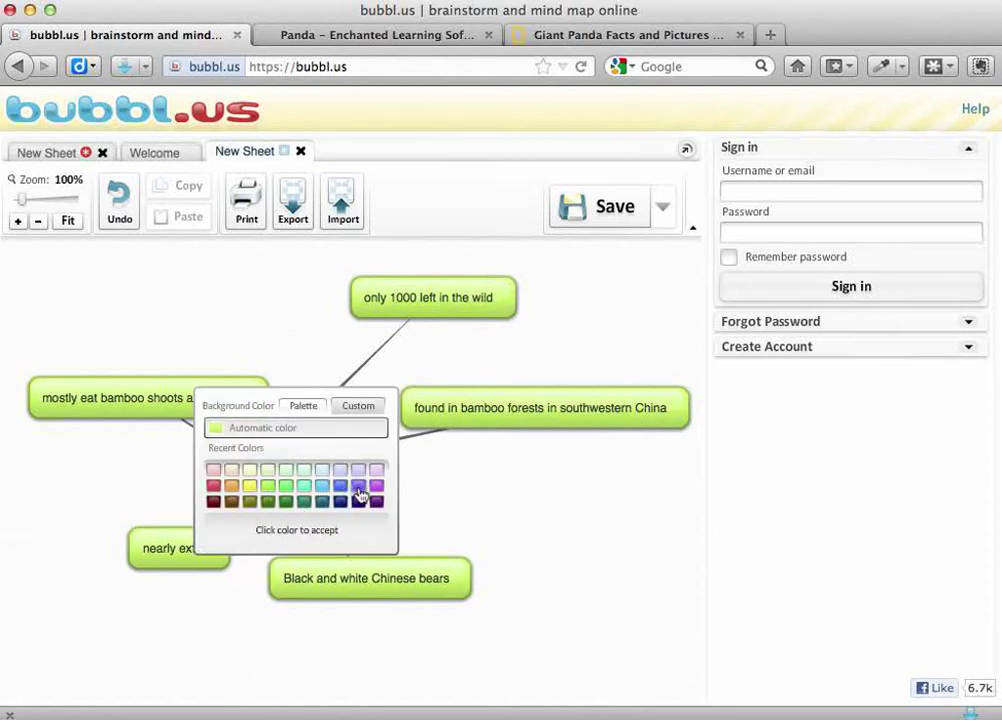
{"action": "left_click", "coordinate": [328, 488]}
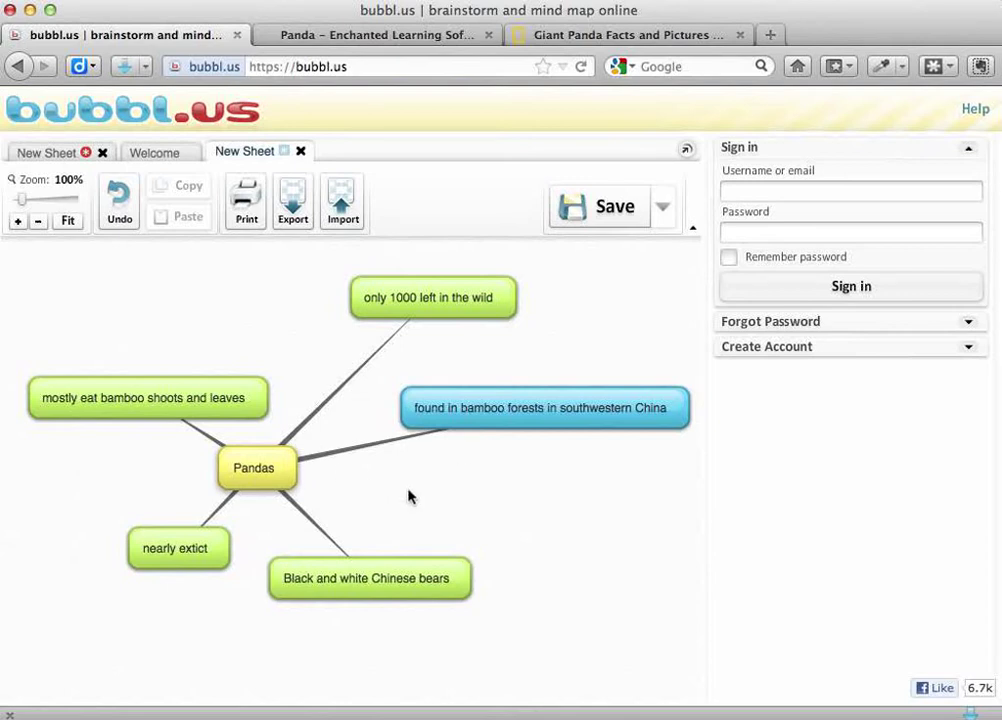
Step: Scroll the Enchanted Learning panda page down to the SIZE facts, then return to bubbl.us
{"action": "left_click", "coordinate": [405, 38]}
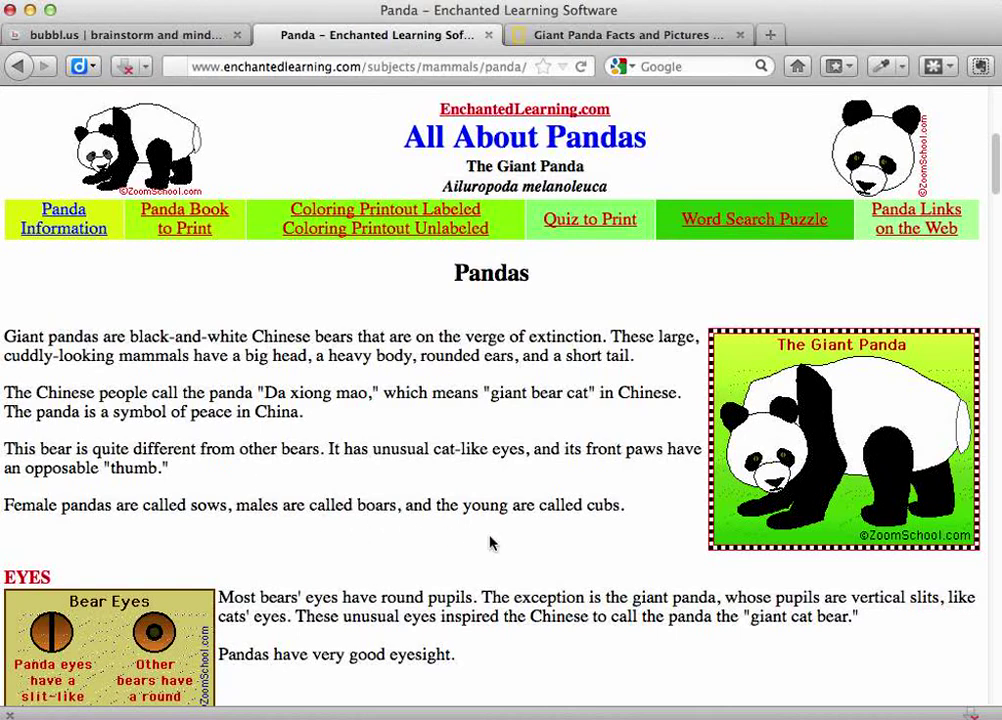
{"action": "scroll", "coordinate": [490, 541], "scroll_direction": "down", "scroll_amount": 2}
{"action": "scroll", "coordinate": [490, 541], "scroll_direction": "down", "scroll_amount": 4}
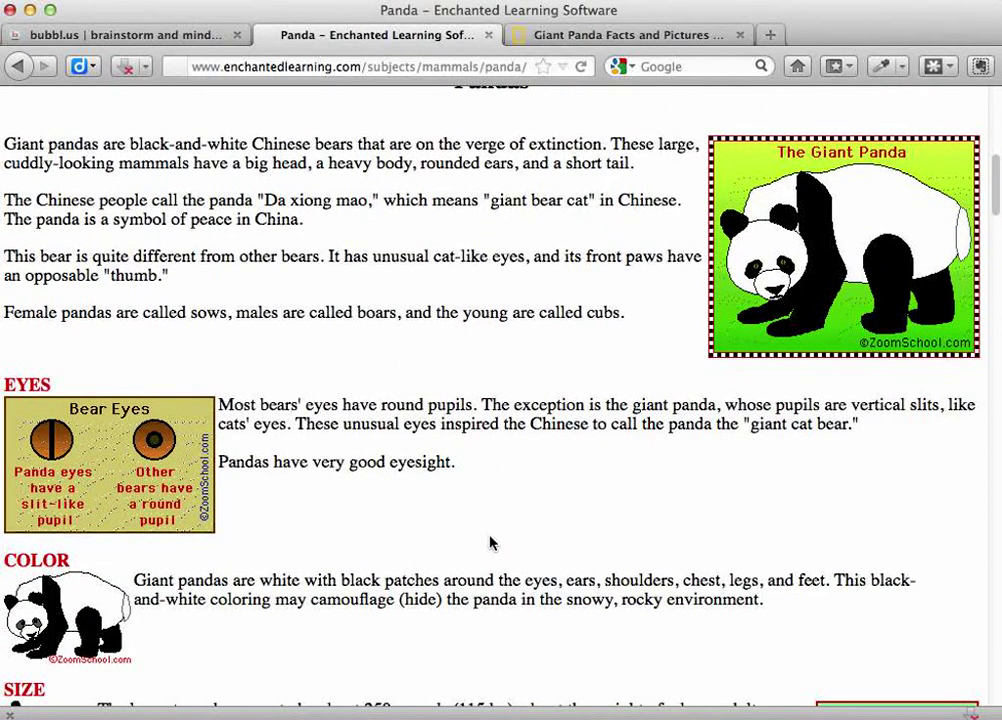
{"action": "scroll", "coordinate": [490, 541], "scroll_direction": "down", "scroll_amount": 5}
{"action": "scroll", "coordinate": [490, 541], "scroll_direction": "down", "scroll_amount": 4}
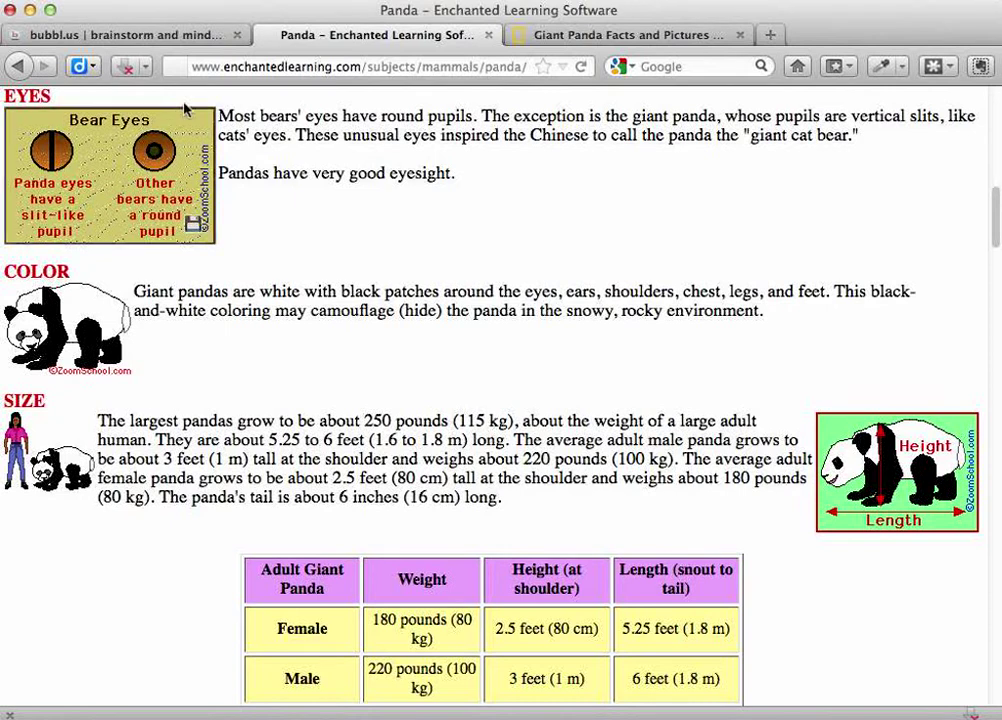
{"action": "left_click", "coordinate": [170, 38]}
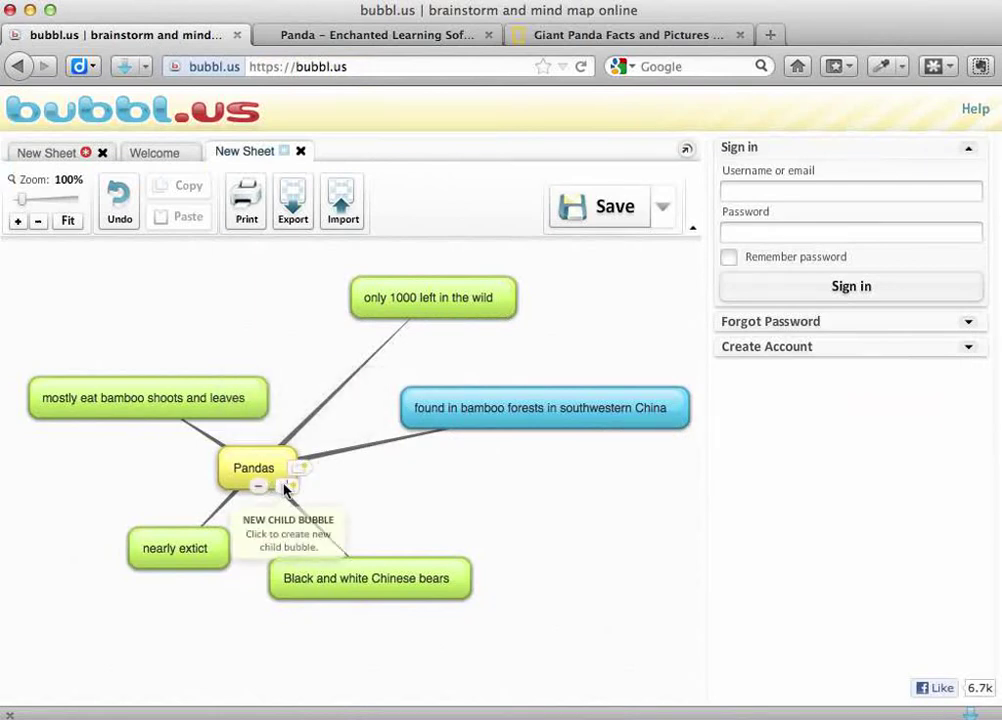
Step: Add an 'adult can weigh around 115kg' child bubble to the right of Pandas
{"action": "left_click", "coordinate": [258, 487]}
{"action": "left_click_drag", "start_coordinate": [257, 545], "coordinate": [589, 499]}
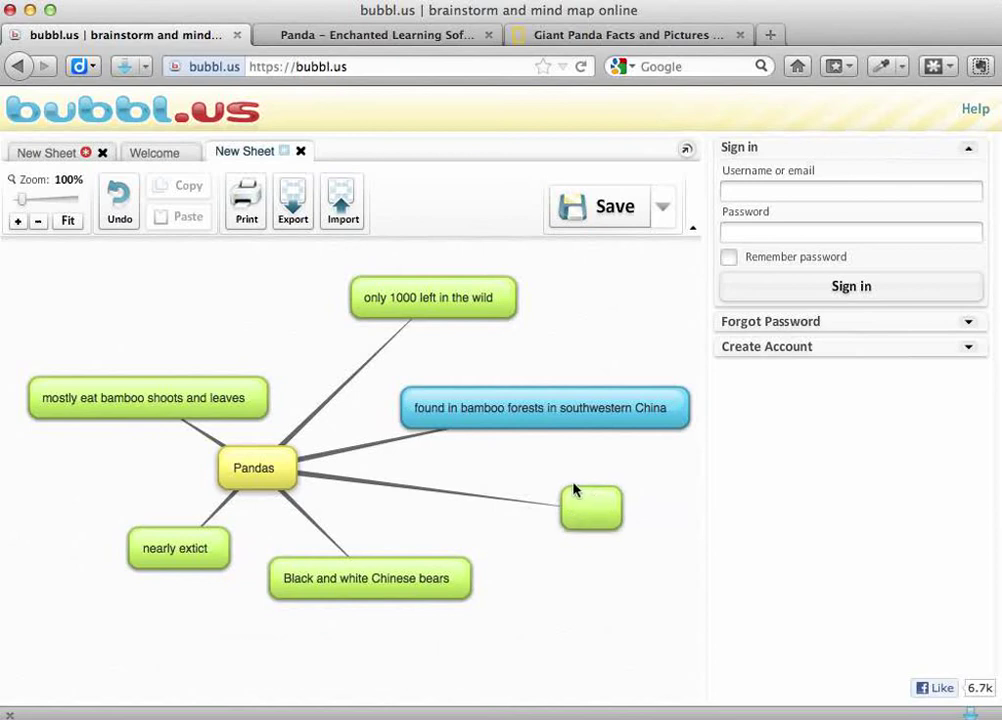
{"action": "left_click", "coordinate": [443, 36]}
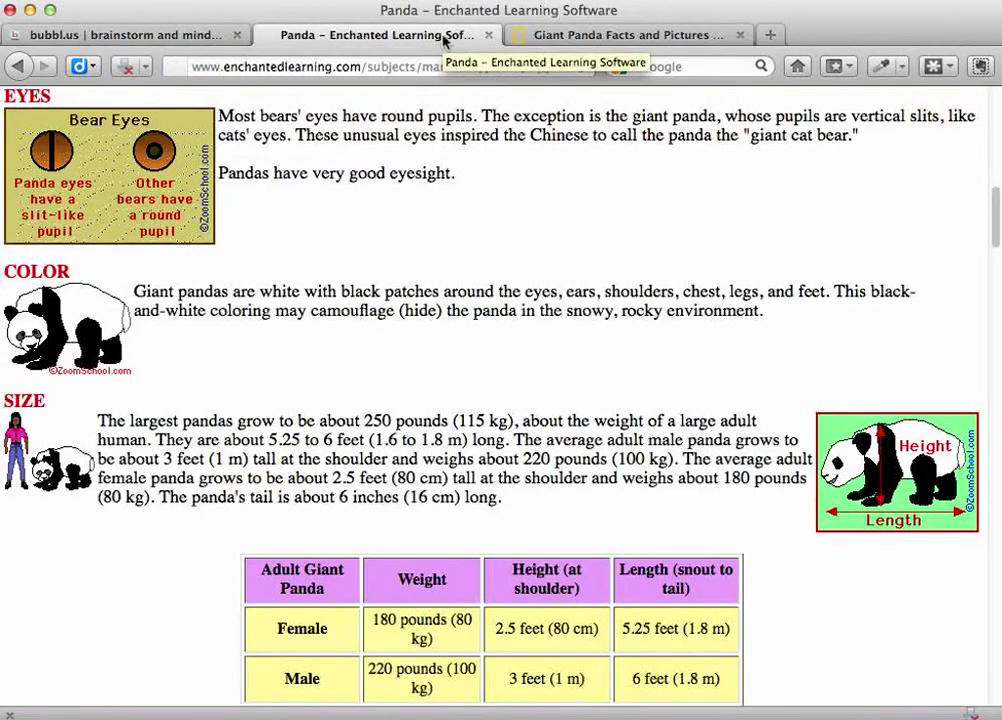
{"action": "left_click", "coordinate": [206, 37]}
{"action": "left_click", "coordinate": [590, 505]}
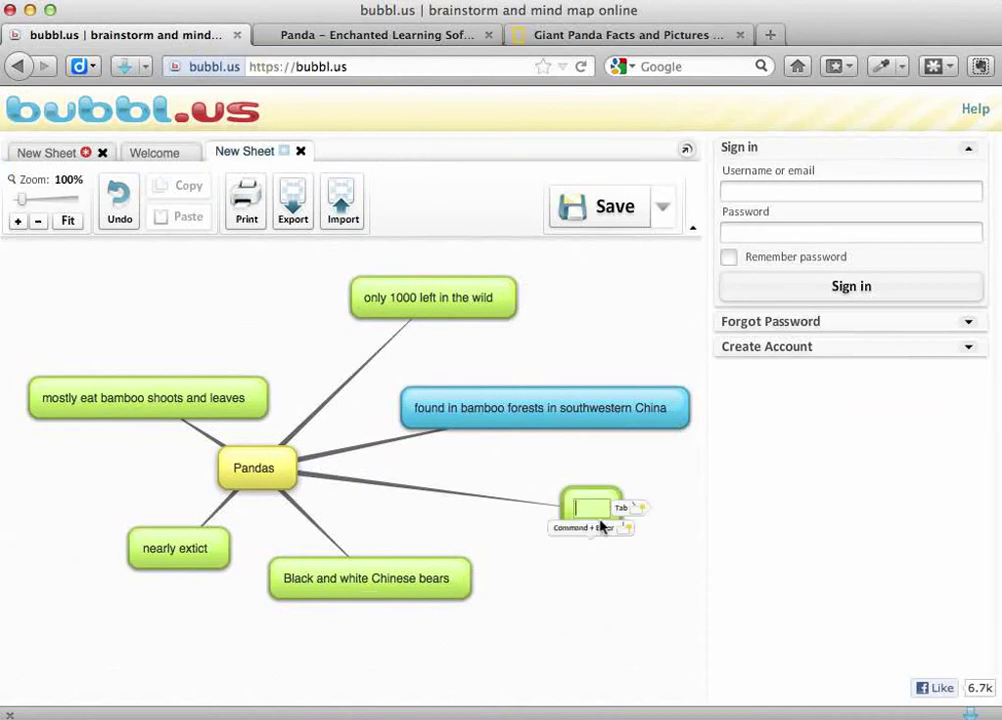
{"action": "type", "text": "adult can weigh"}
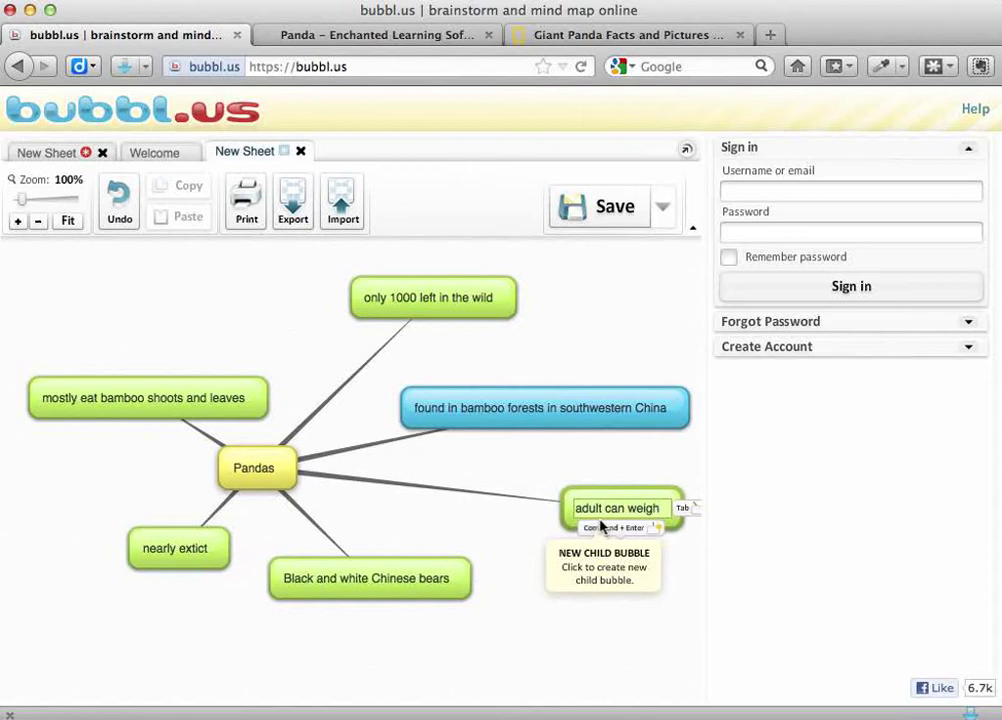
{"action": "type", "text": " arou"}
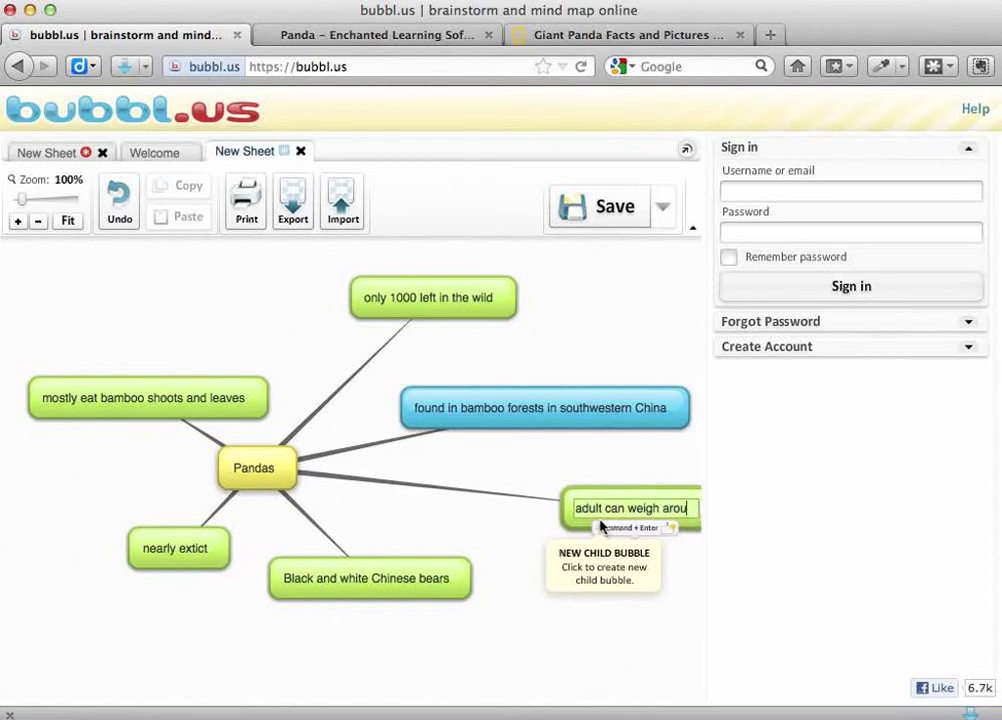
{"action": "type", "text": "nd 115"}
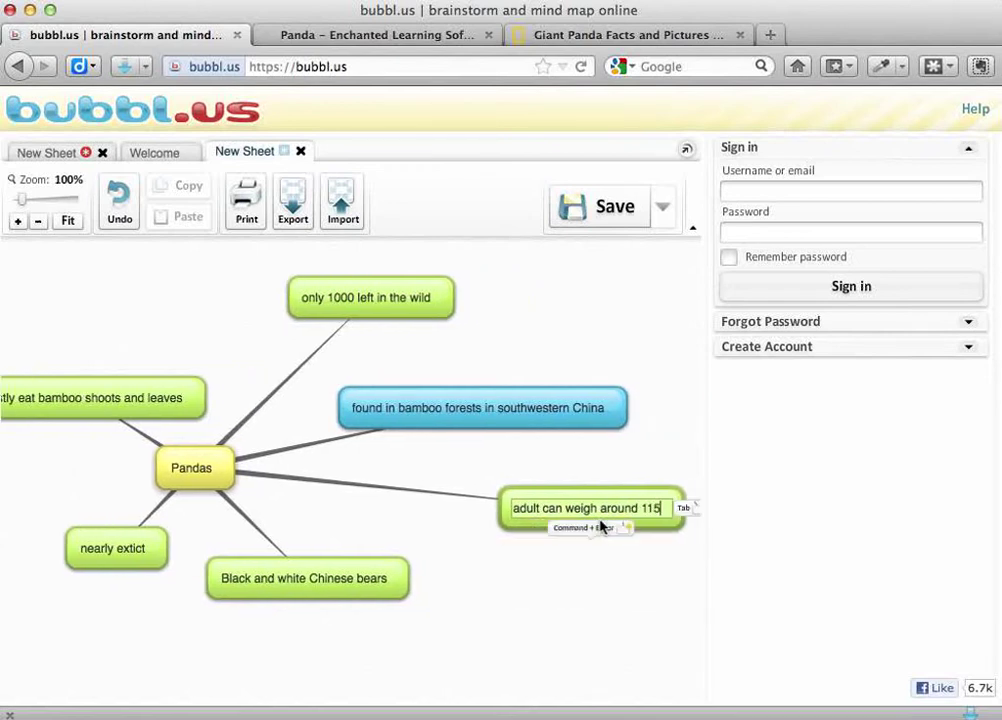
{"action": "type", "text": "kg"}
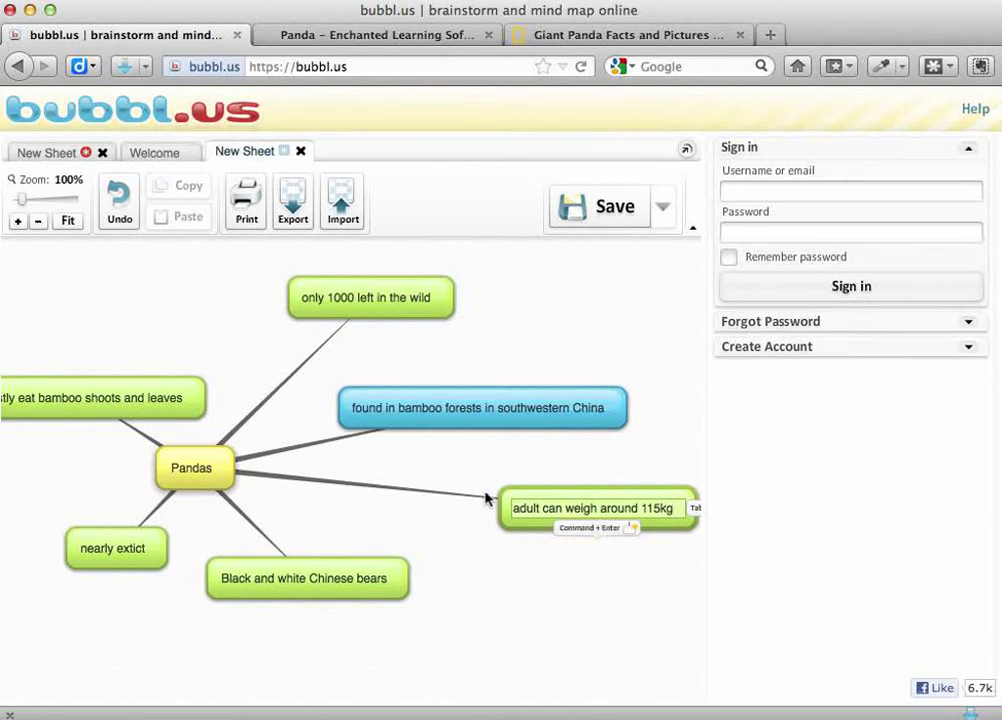
{"action": "left_click", "coordinate": [467, 599]}
{"action": "left_click", "coordinate": [416, 37]}
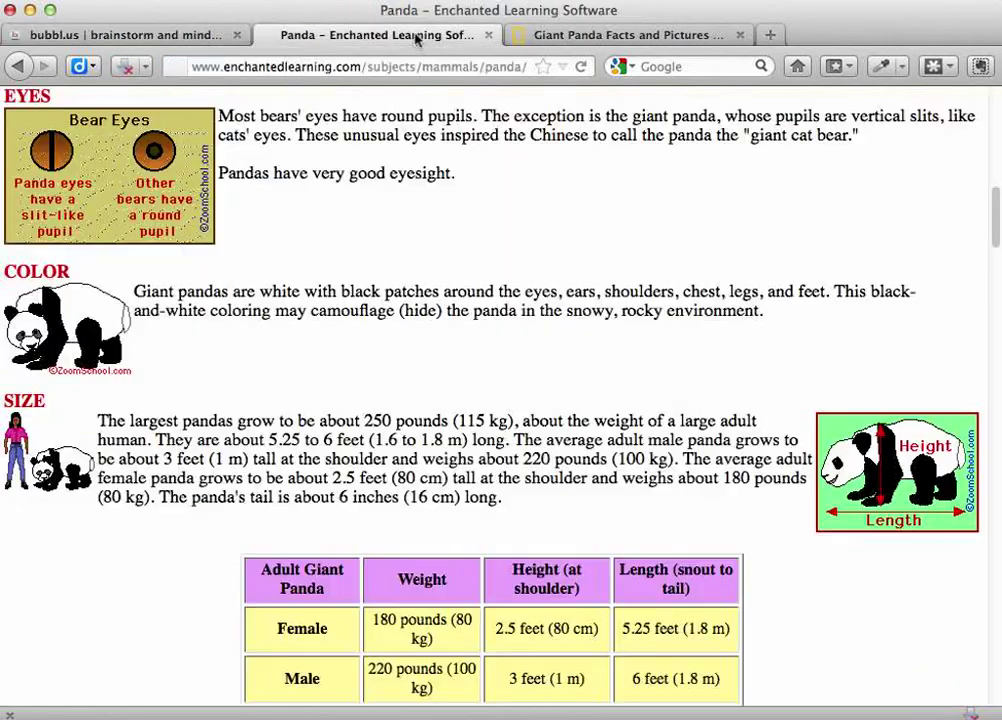
Step: Add a 'grow to about 1m' child bubble at the lower right of Pandas
{"action": "scroll", "coordinate": [390, 372], "scroll_direction": "down", "scroll_amount": 3}
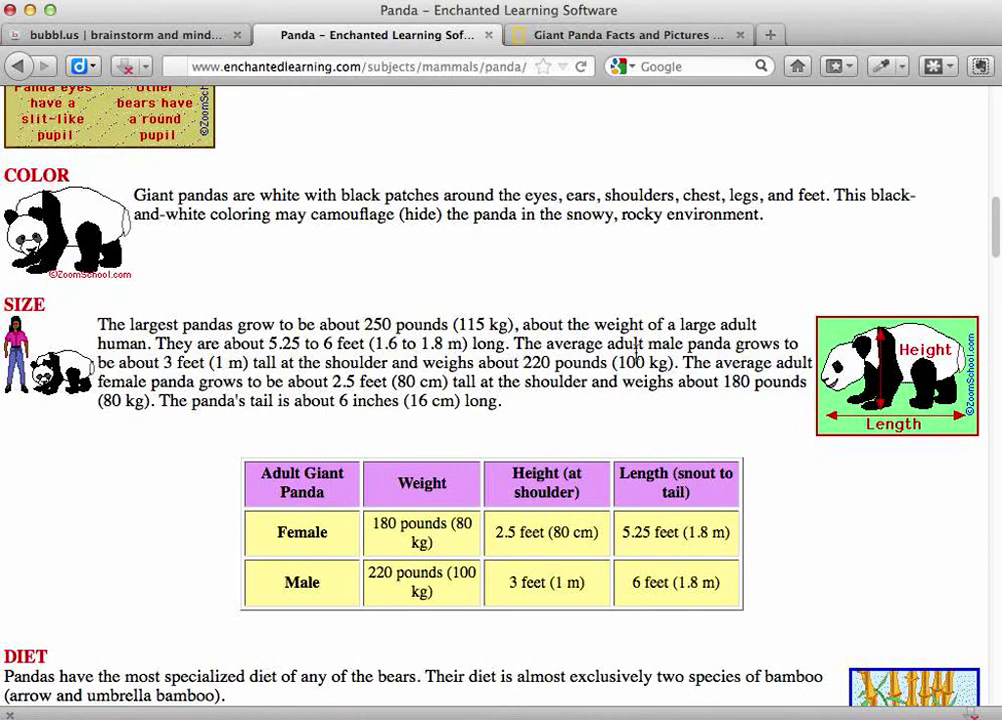
{"action": "left_click", "coordinate": [191, 38]}
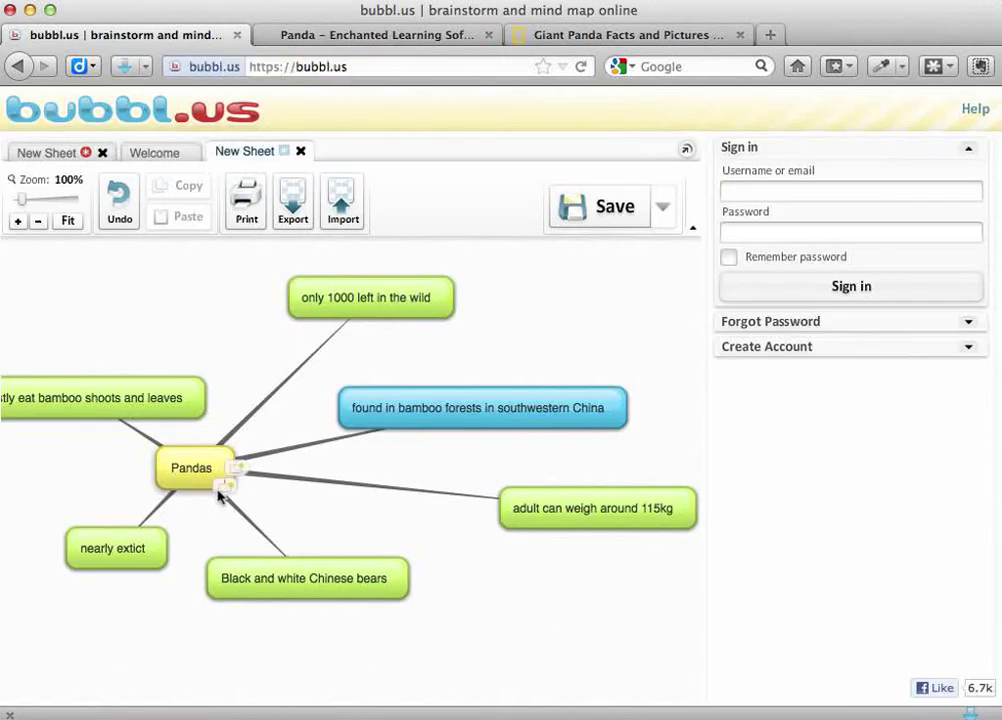
{"action": "left_click", "coordinate": [227, 487]}
{"action": "left_click_drag", "start_coordinate": [195, 545], "coordinate": [562, 600]}
{"action": "type", "text": "grow to about "}
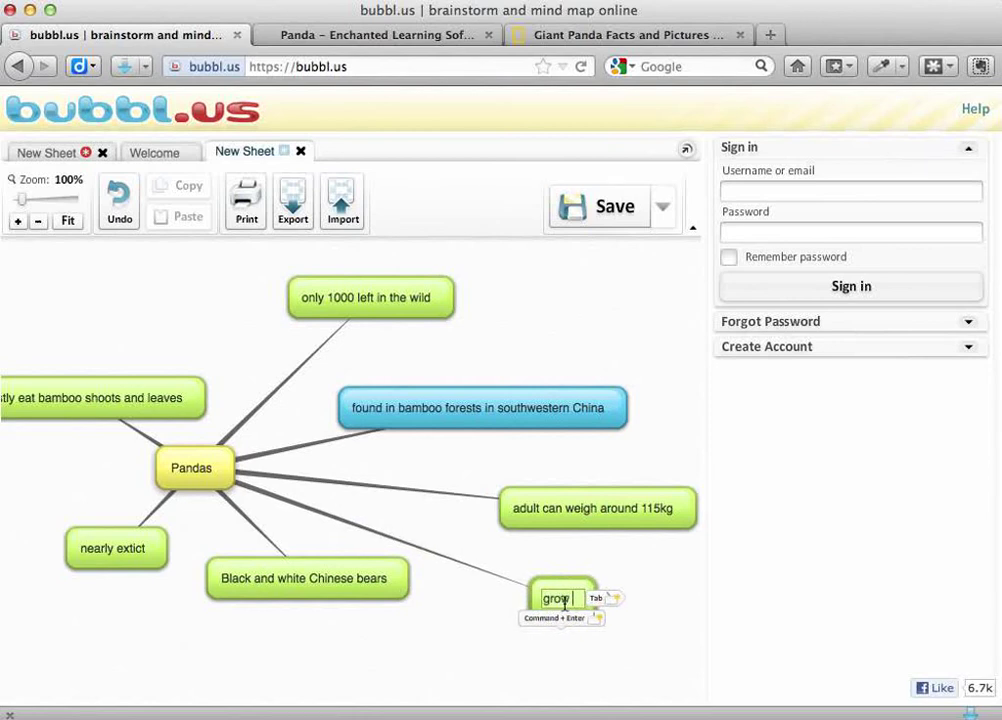
{"action": "type", "text": "1m"}
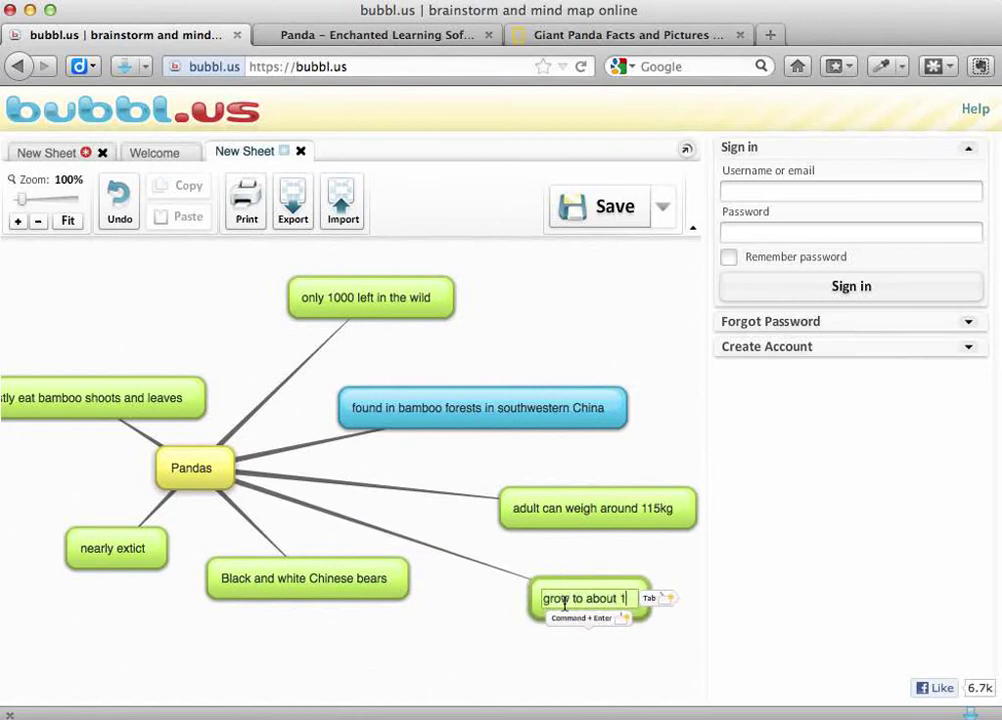
{"action": "left_click", "coordinate": [481, 617]}
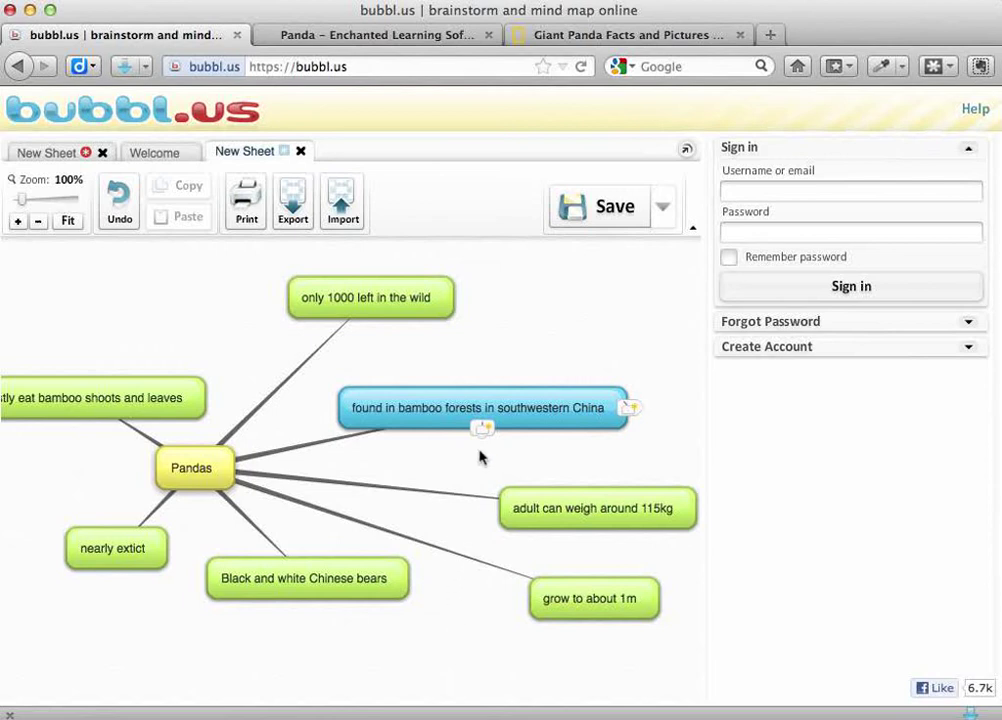
Step: Export the entire Pandas sheet in JPG Image format from the Export Options dialog
{"action": "mouse_move", "coordinate": [327, 546]}
{"action": "left_click", "coordinate": [292, 205]}
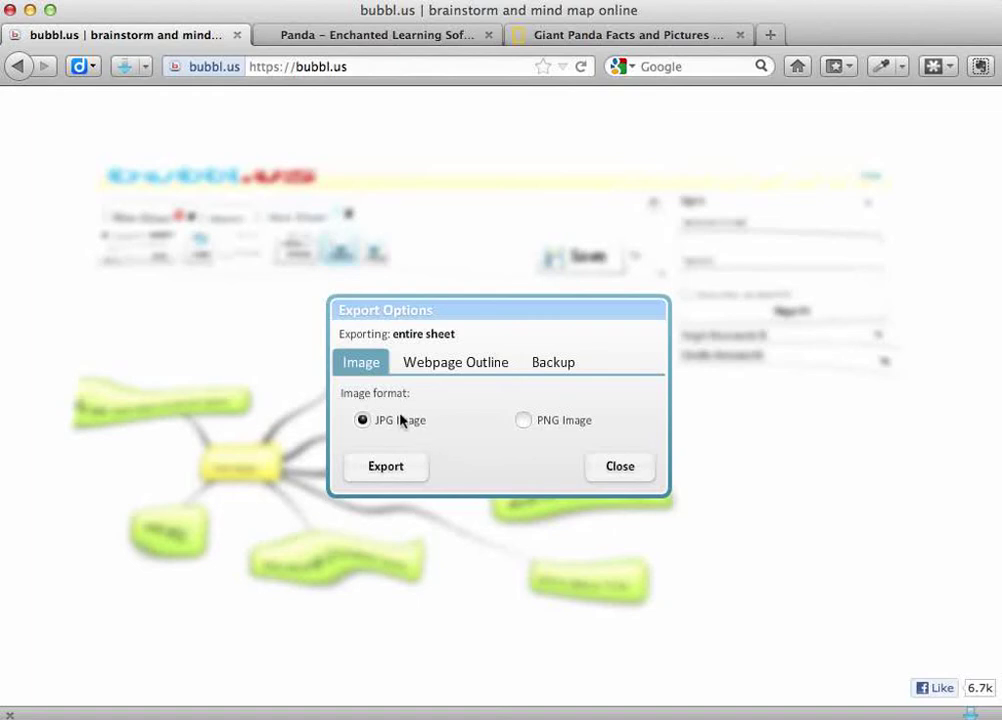
{"action": "left_click", "coordinate": [396, 472]}
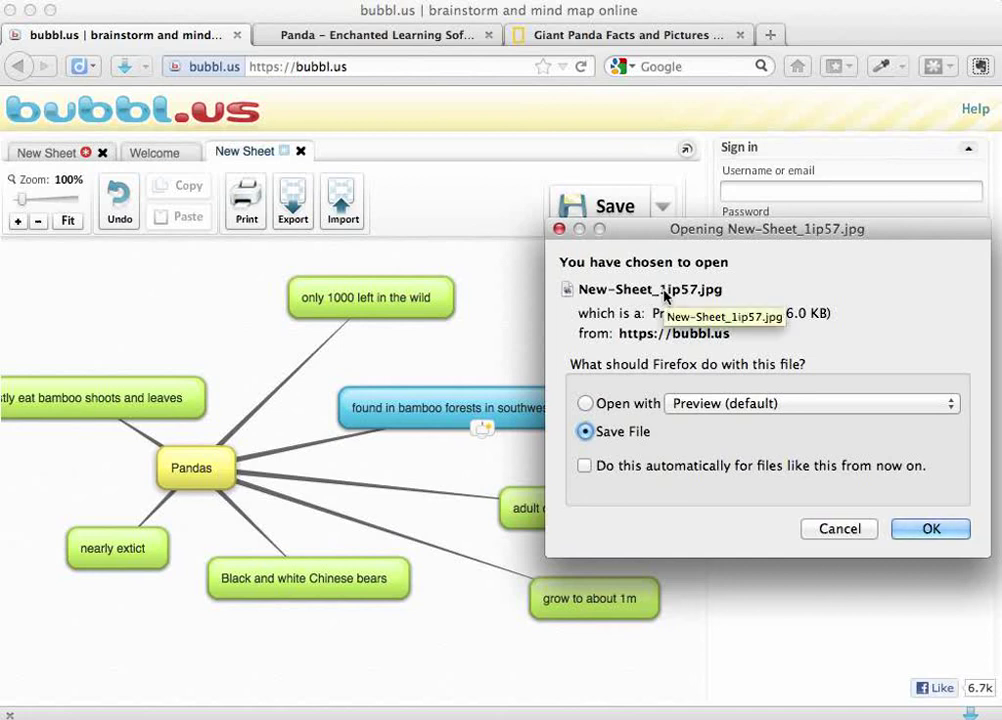
Step: Save New-Sheet_1ip57.jpg, clear the Downloads list, and enlarge the image window to show the full map
{"action": "left_click", "coordinate": [931, 533]}
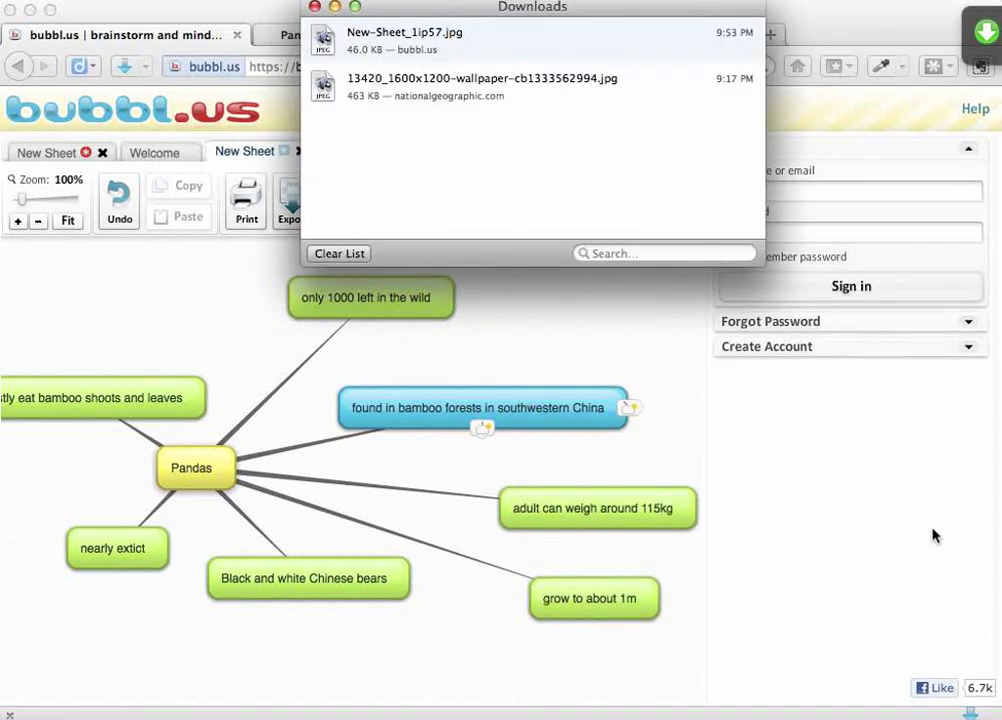
{"action": "left_click", "coordinate": [340, 254]}
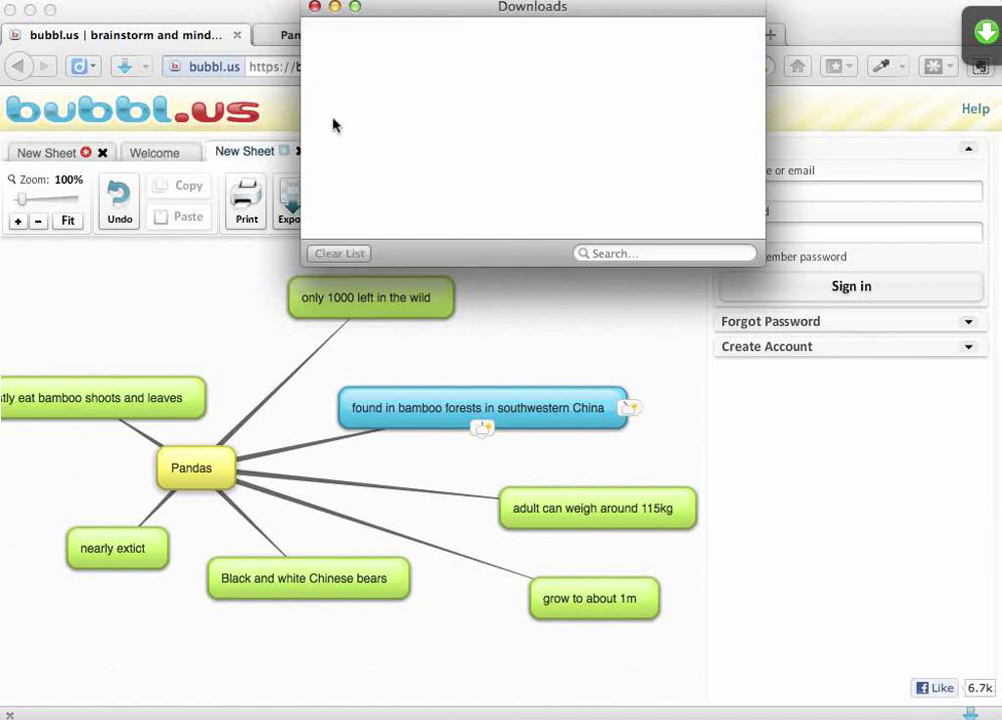
{"action": "left_click", "coordinate": [314, 7]}
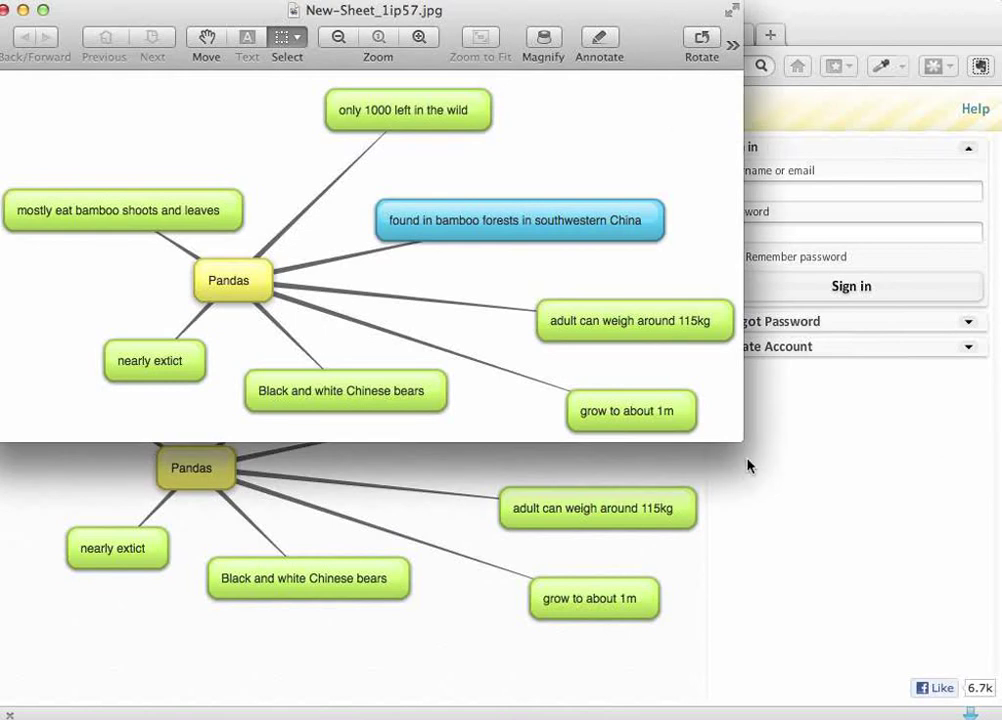
{"action": "left_click_drag", "start_coordinate": [738, 434], "coordinate": [936, 630]}
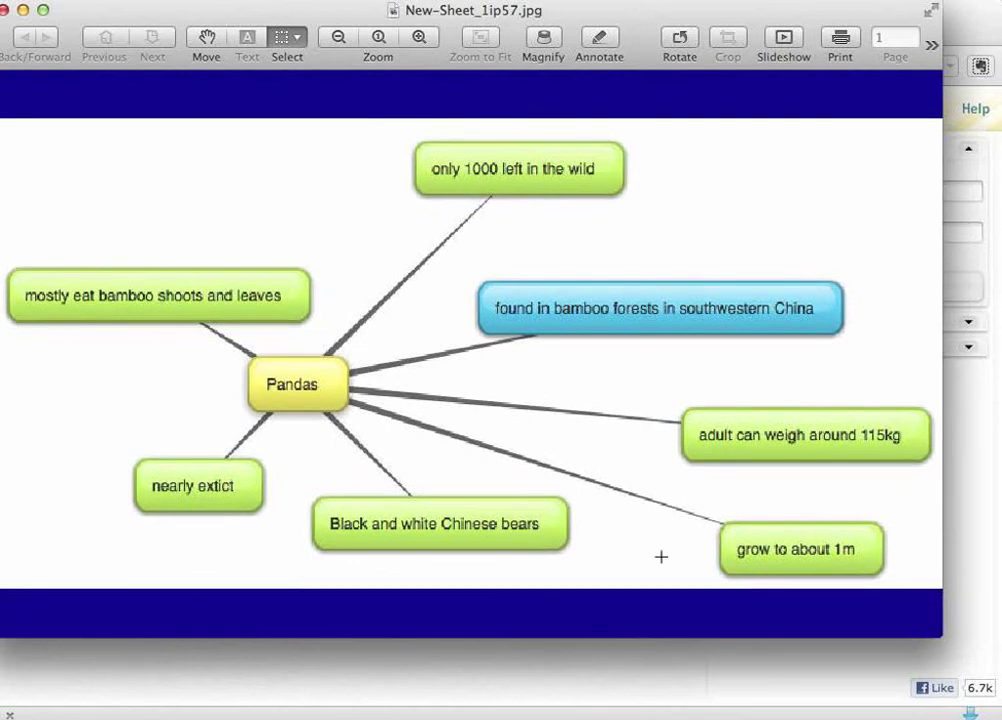